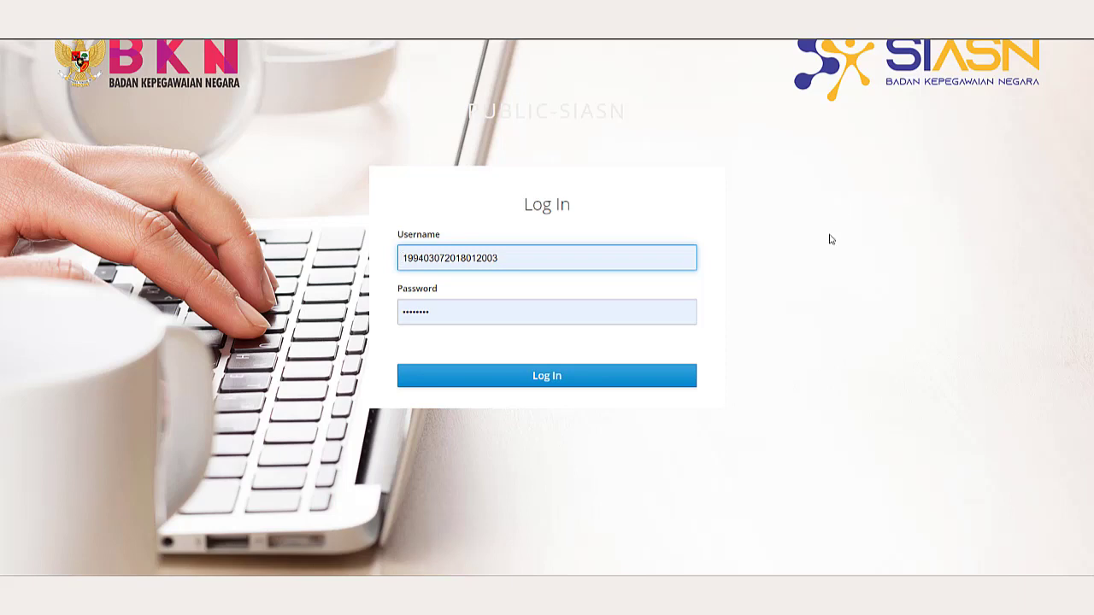
Step: Log in with the already filled credentials and open the Profile Pegawai page of the Layanan Profile ASN service
click(634, 382)
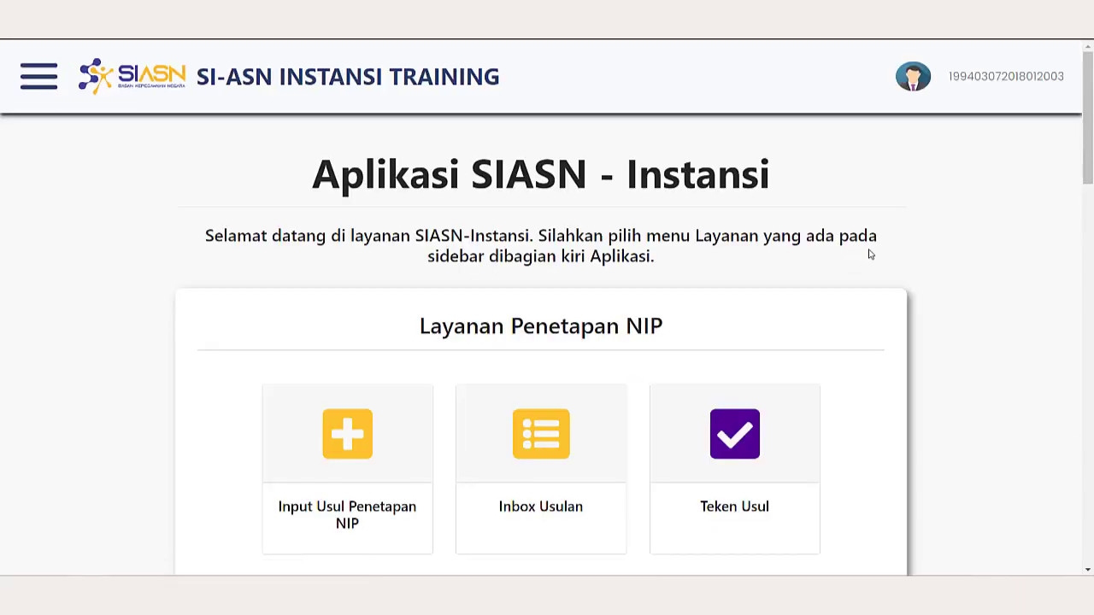
click(39, 79)
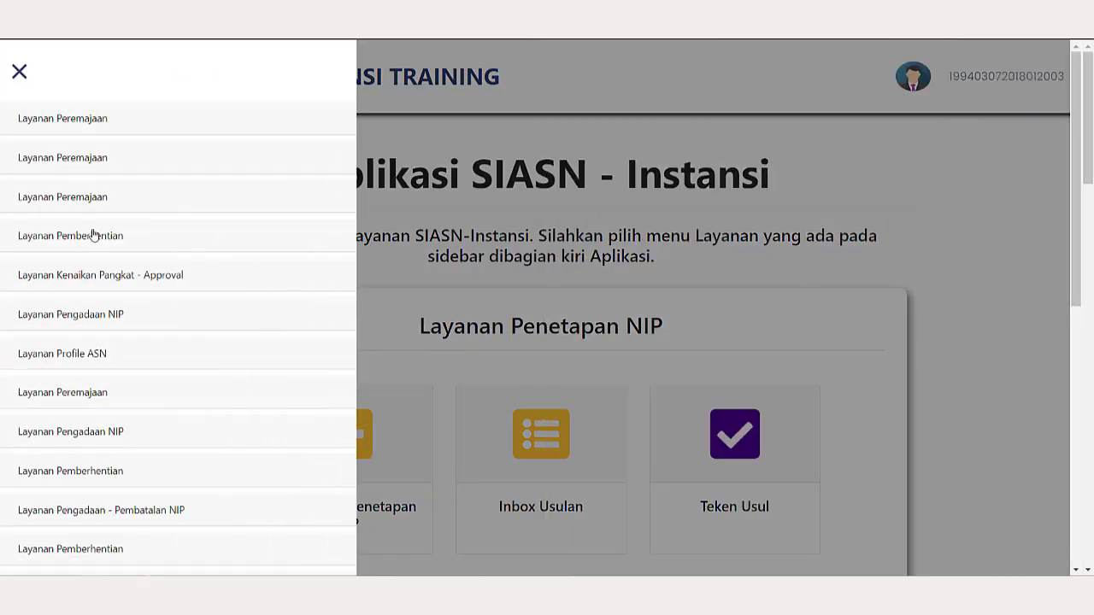
click(144, 357)
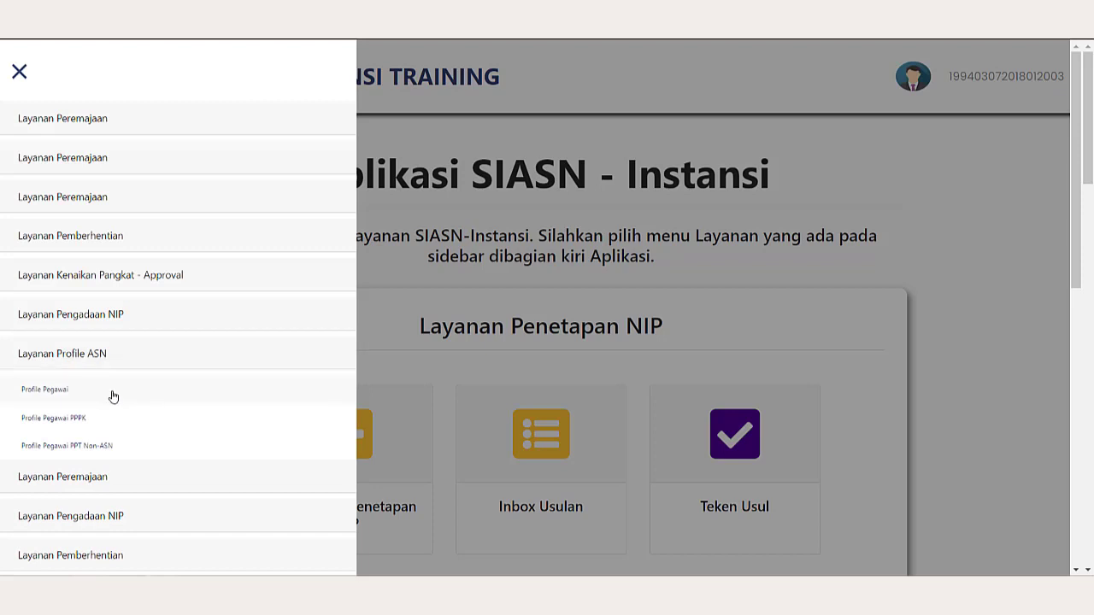
click(113, 396)
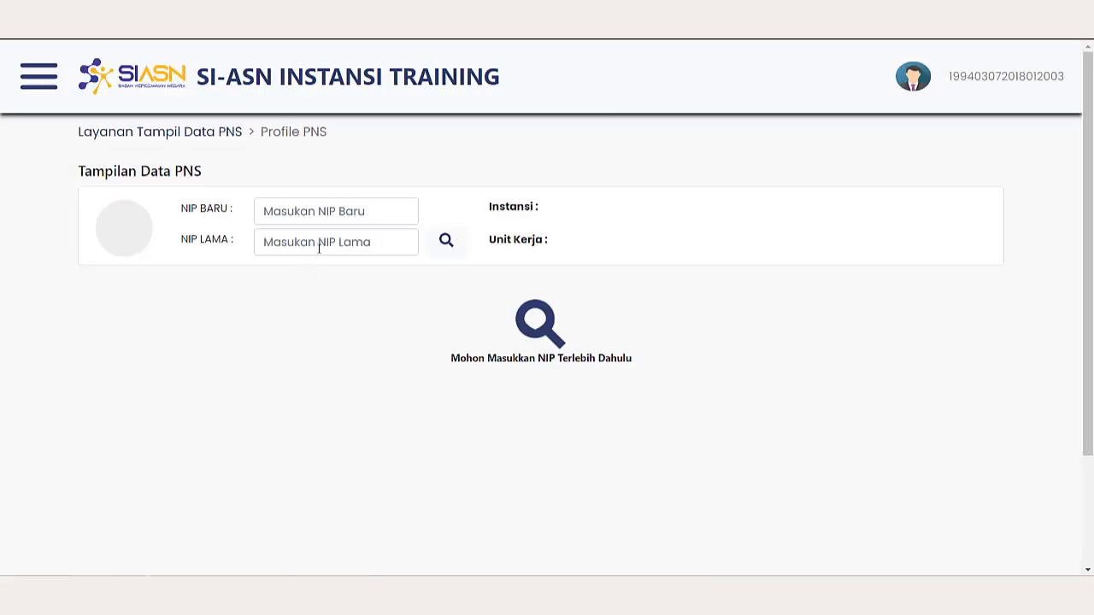
Step: Look up the civil servant's profile by entering the employee number as the NIP Baru
click(340, 216)
key(ctrl+v)
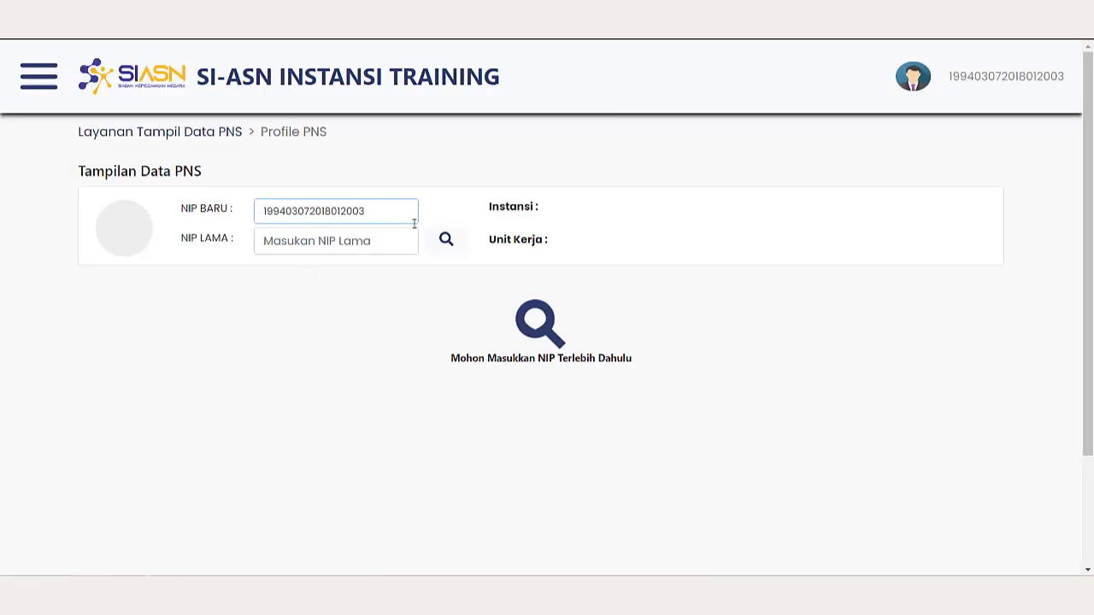
click(446, 243)
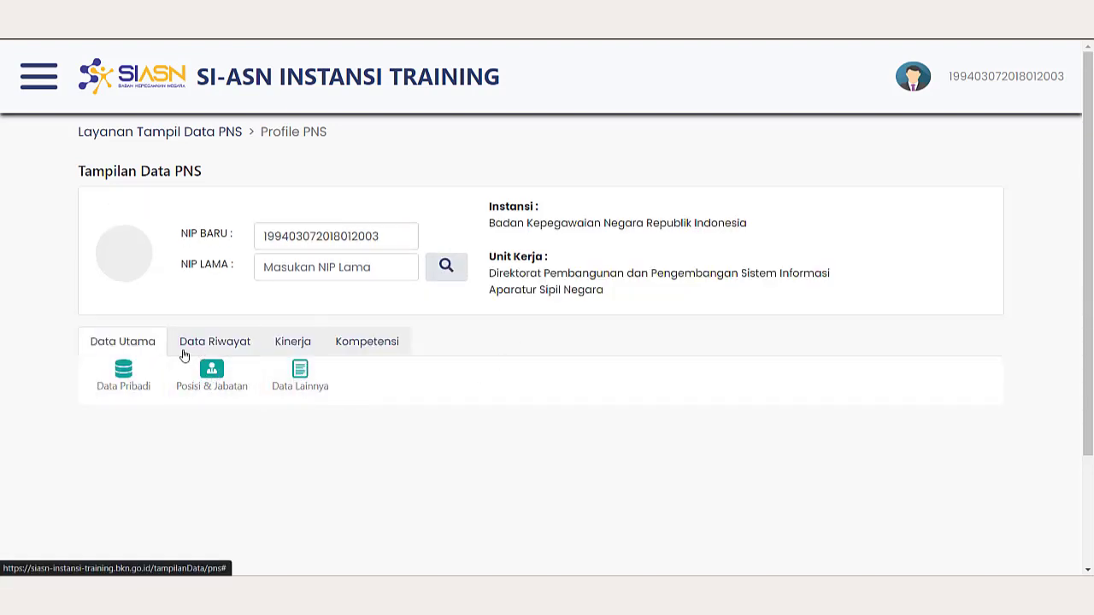
Step: Browse the profile's Data Riwayat, Kinerja and Kompetensi sections, and examine the Data Pribadi record under Data Utama
click(207, 346)
click(289, 343)
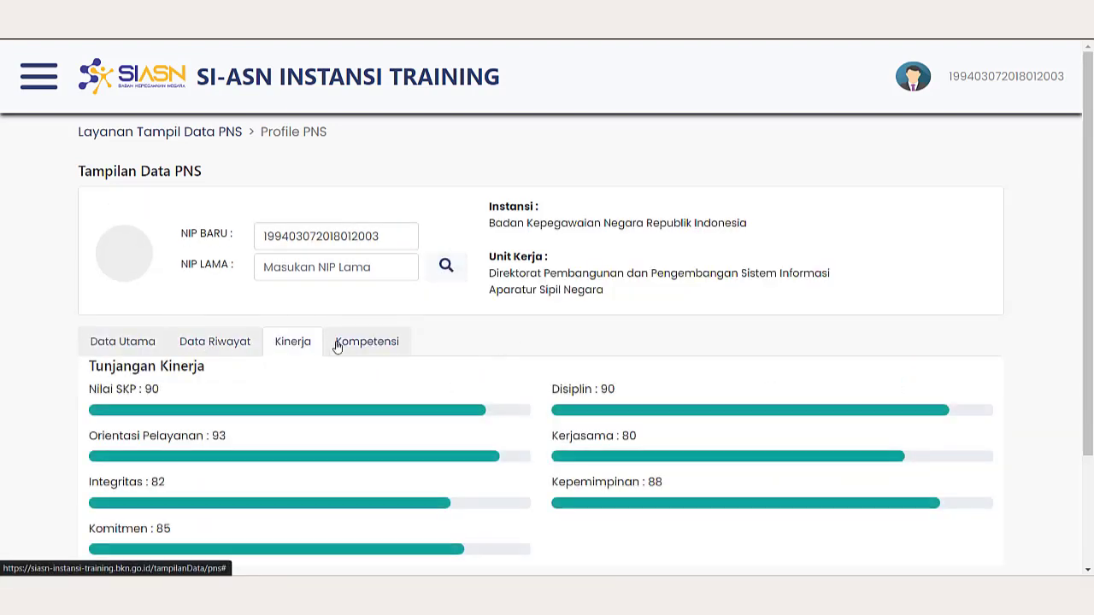
click(362, 343)
click(135, 343)
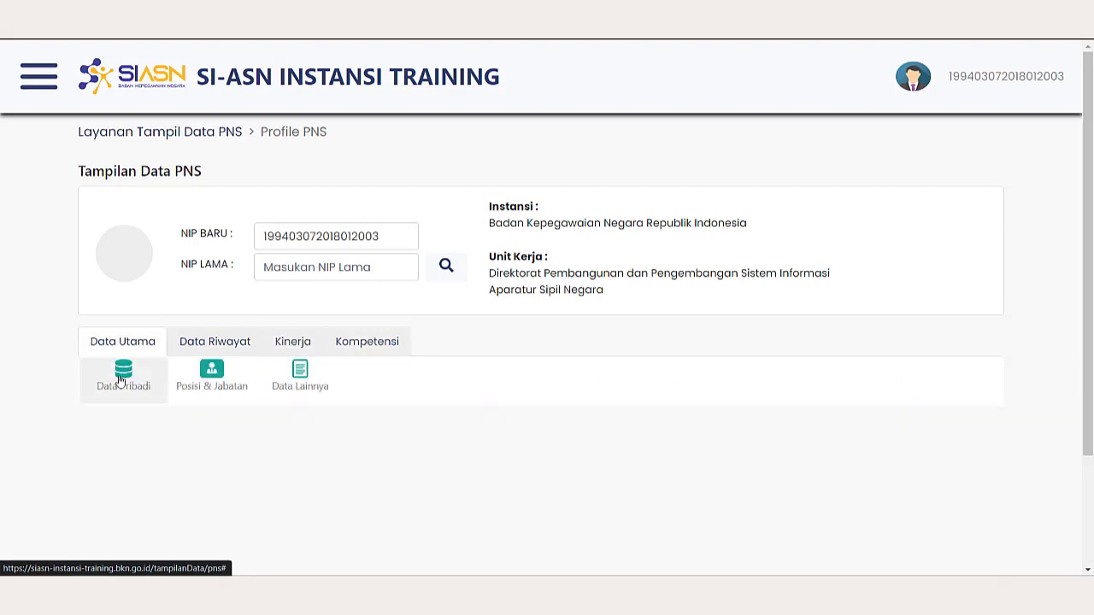
click(120, 380)
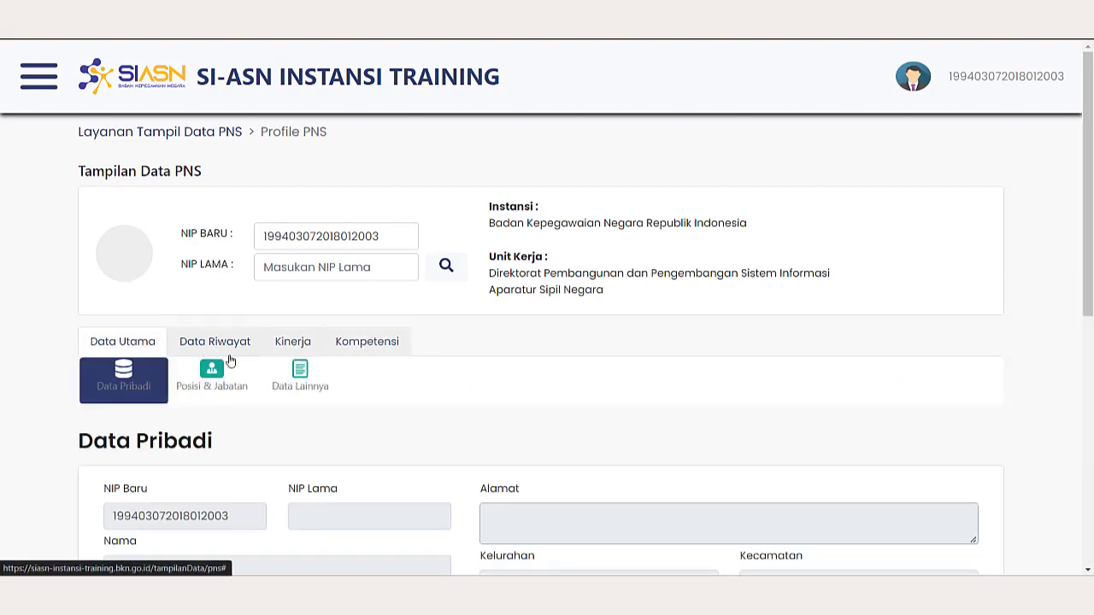
scroll(234, 348, down, 3)
scroll(217, 257, up, 1)
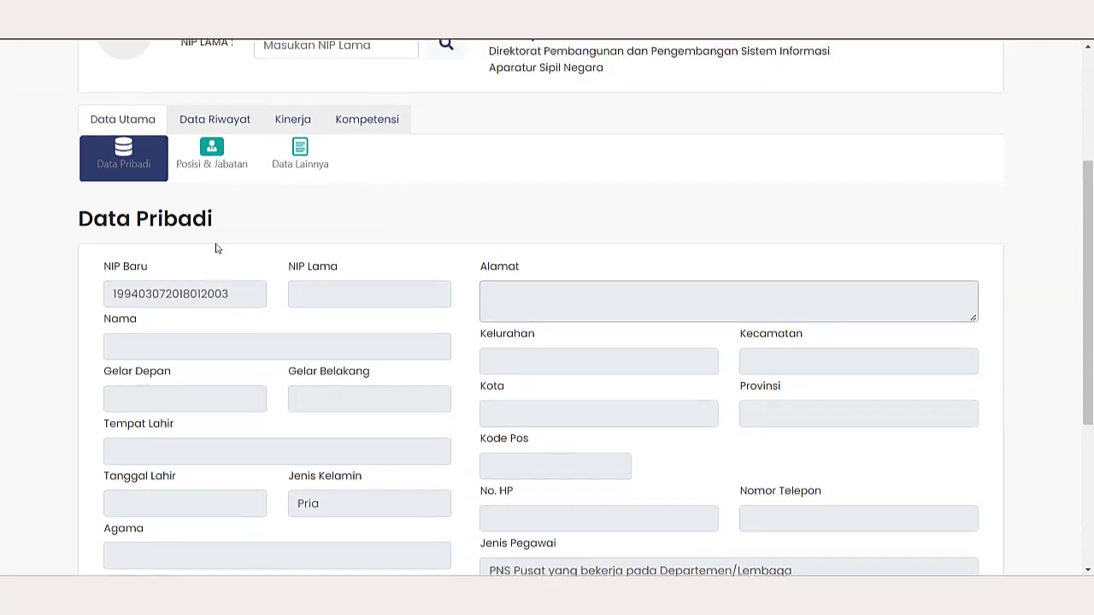
Step: Examine the employee's Pendidikan entries in the Data Riwayat section
click(211, 135)
click(278, 240)
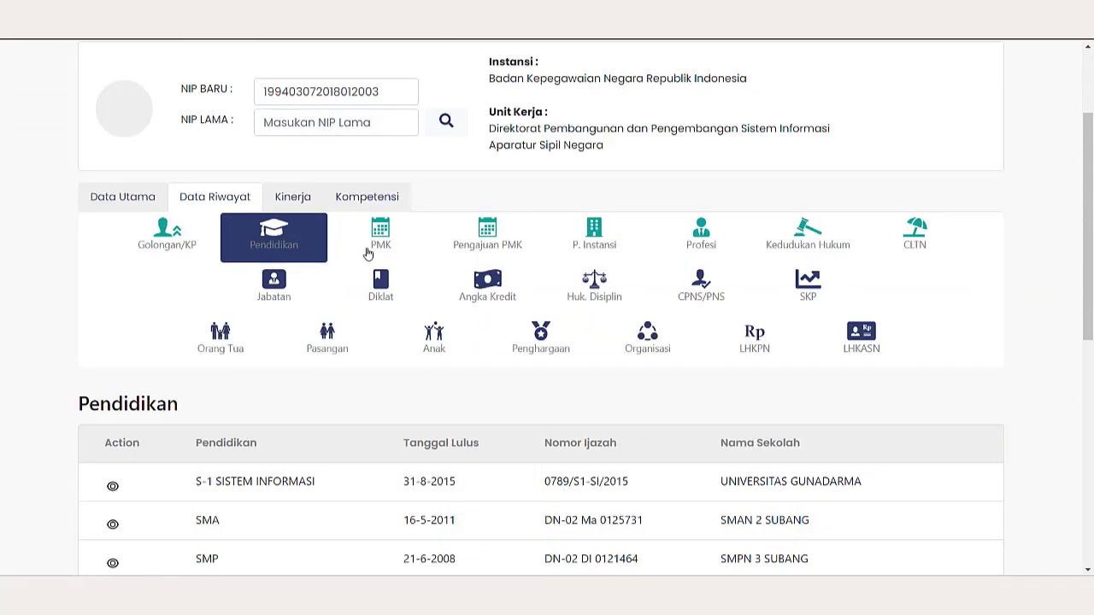
scroll(374, 318, down, 1)
scroll(375, 318, down, 1)
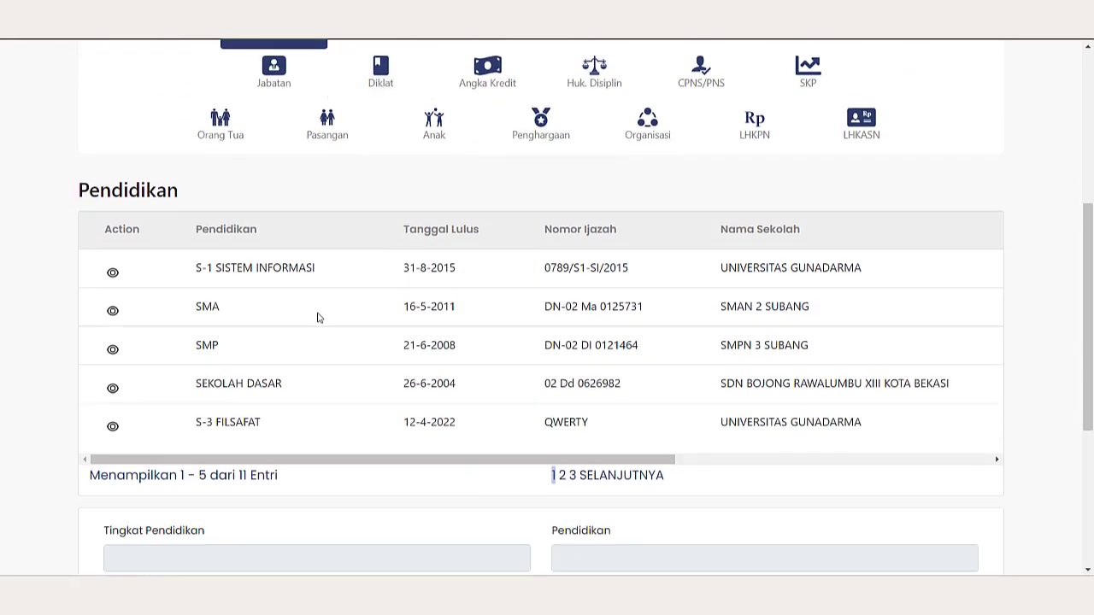
scroll(317, 318, up, 2)
Step: Review the employee's Kinerja and Kompetensi scores
click(297, 129)
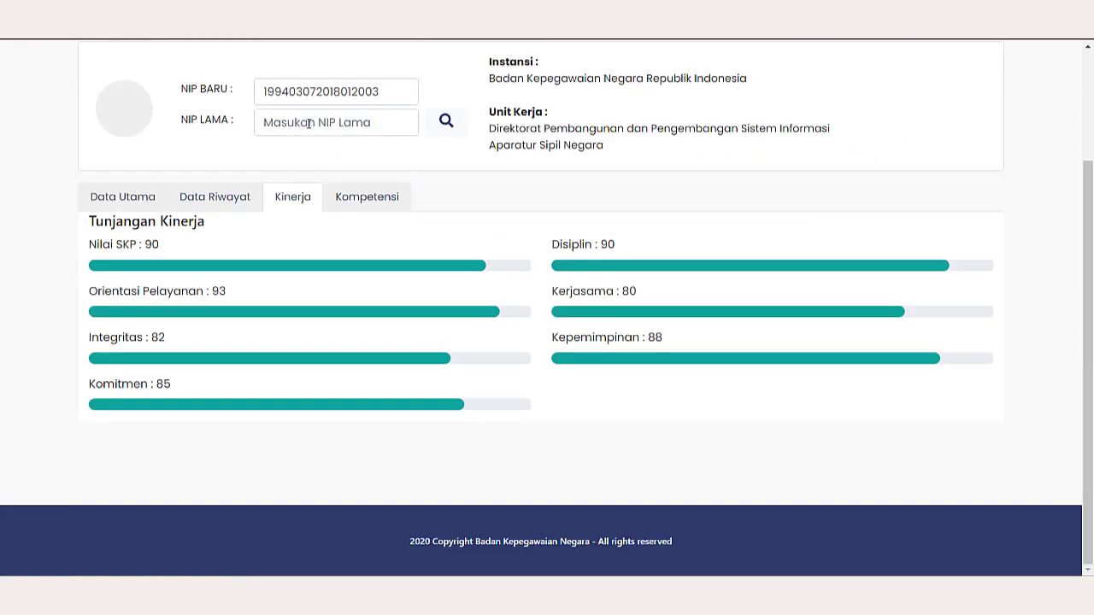
click(373, 197)
scroll(647, 420, up, 2)
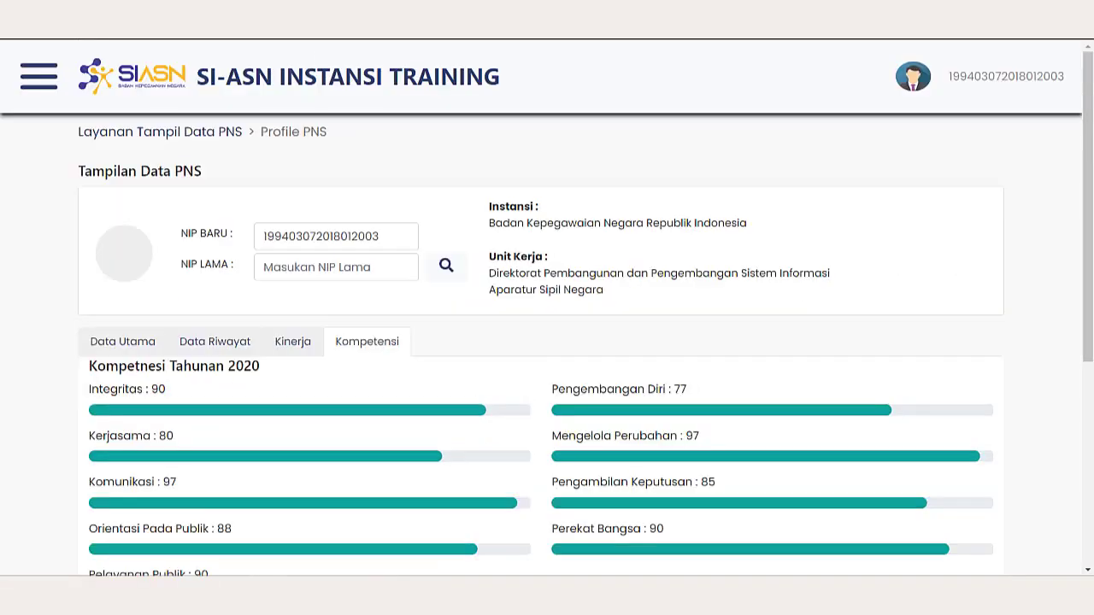
Step: Start a new Input Usul for a PNS employee in the first Layanan Peremajaan service
click(38, 79)
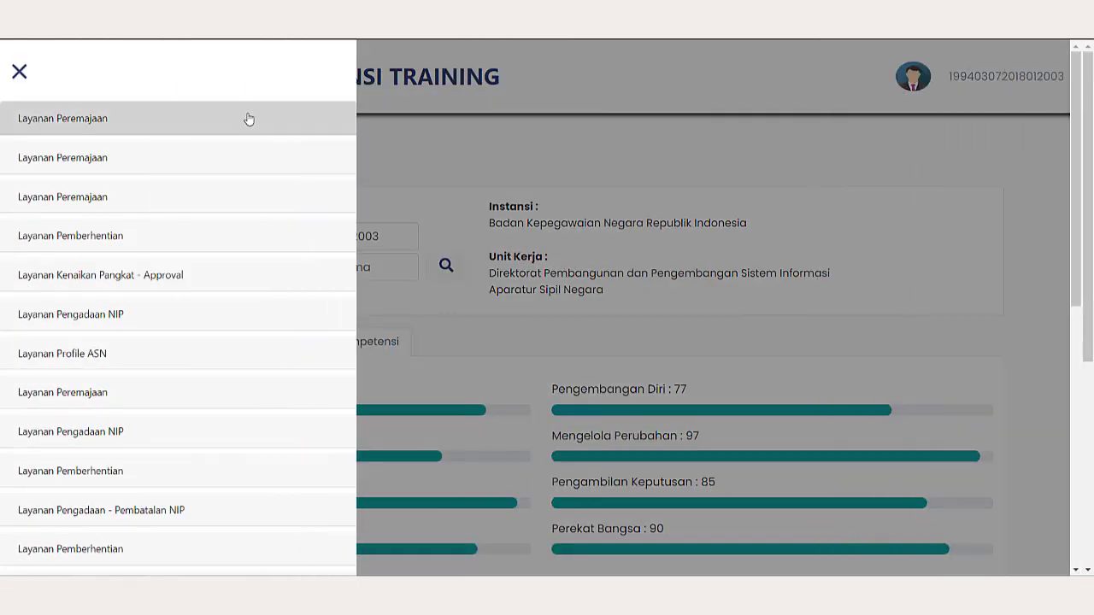
click(248, 119)
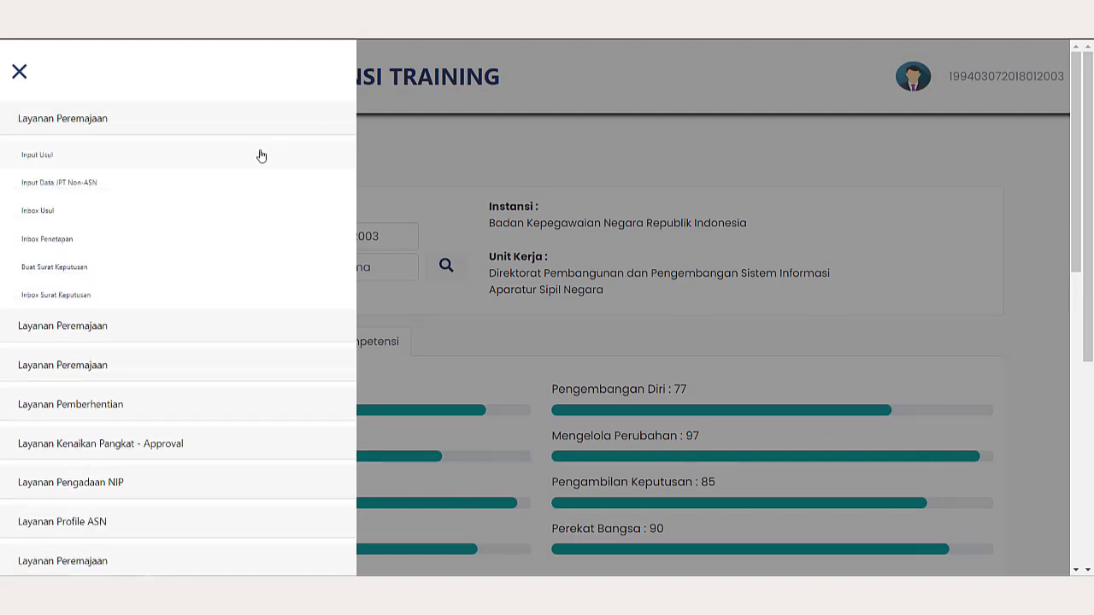
click(261, 156)
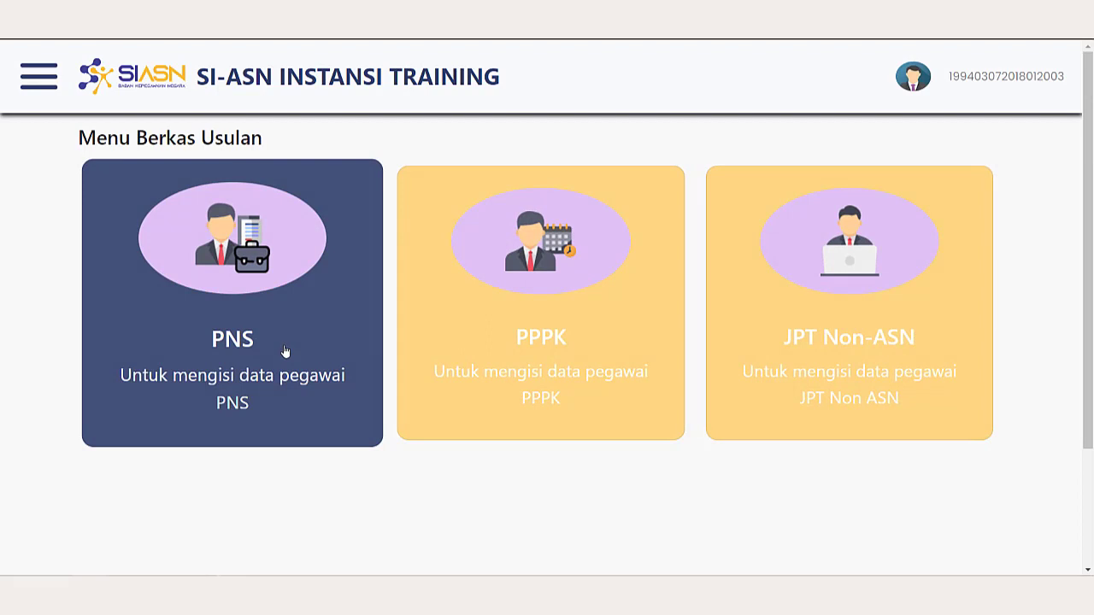
click(286, 352)
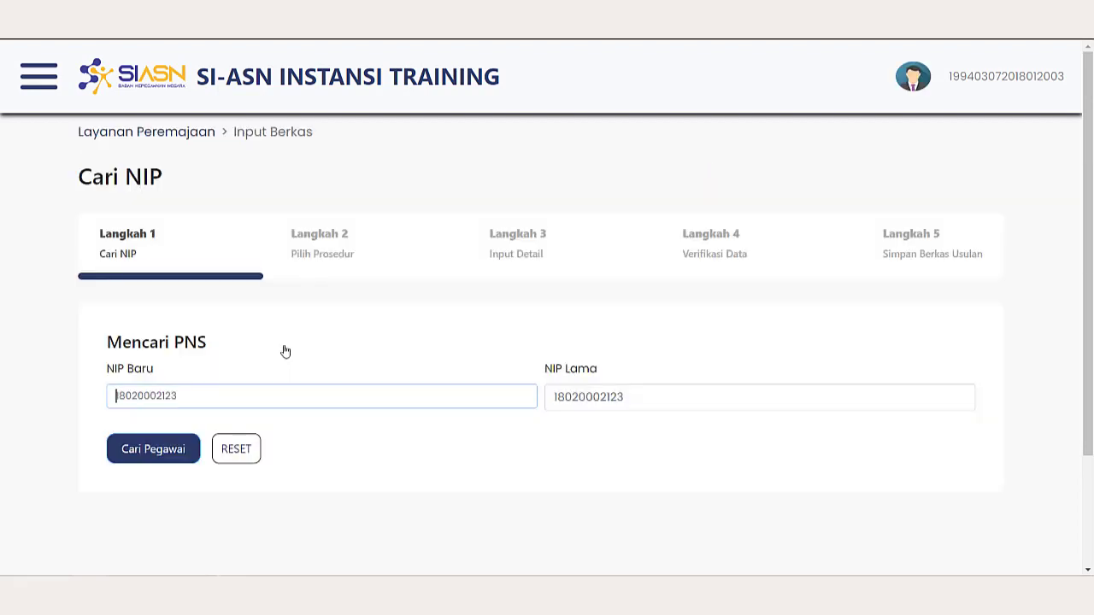
Step: Find the employee for the proposal by entering the employee number as the NIP Baru
click(310, 394)
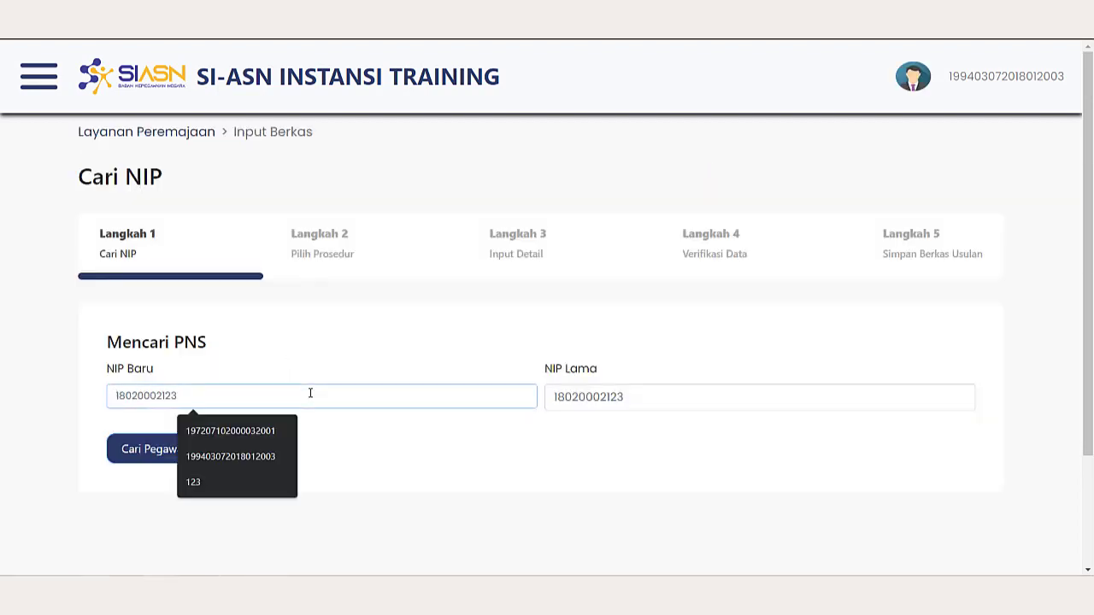
key(ctrl+v)
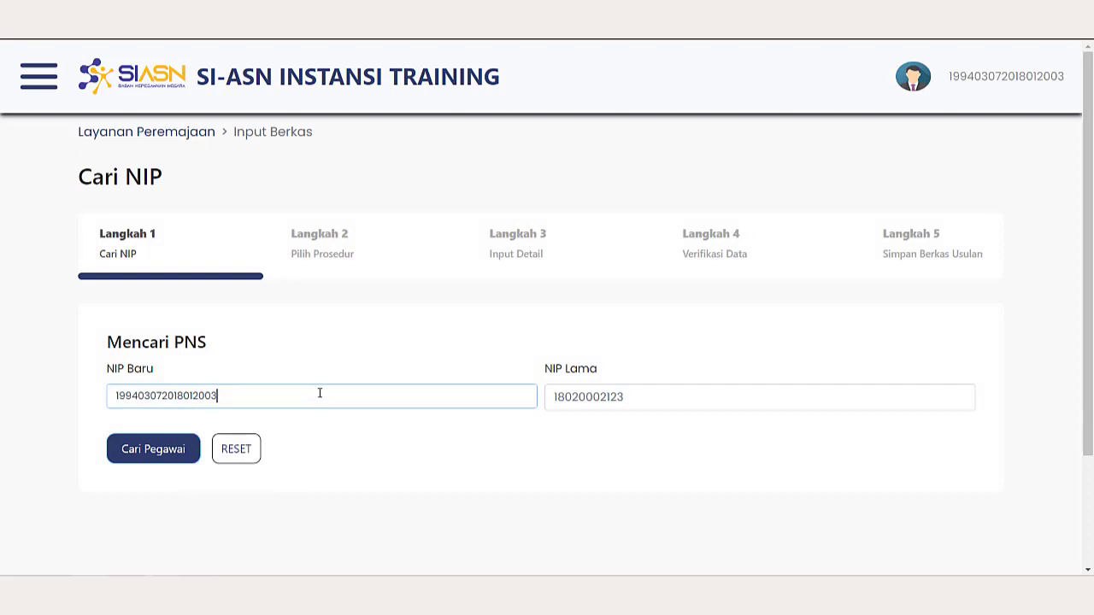
click(147, 450)
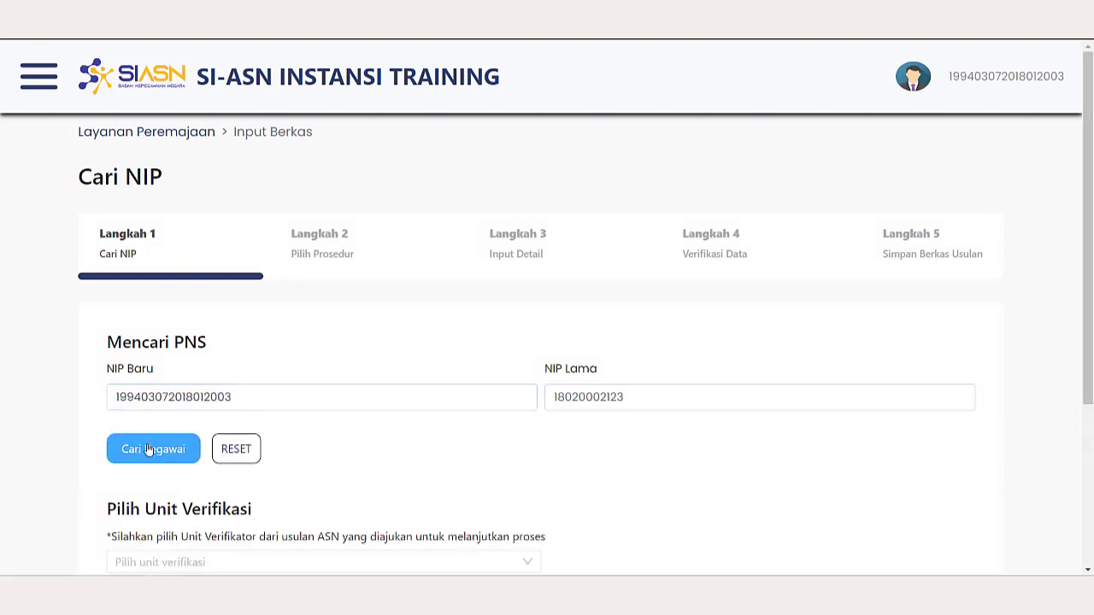
Step: Choose Direktorat Pembangunan dan Pengembangan Sistem Informasi Aparatur Sipil Negara as the verification unit and proceed to Pilih Prosedur
scroll(148, 450, down, 3)
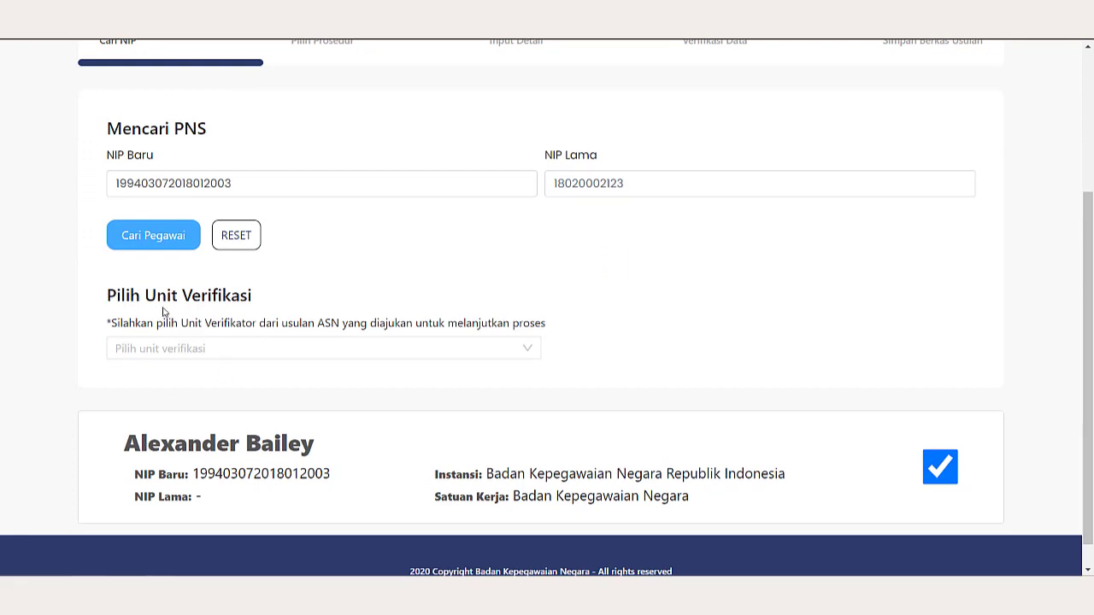
click(183, 354)
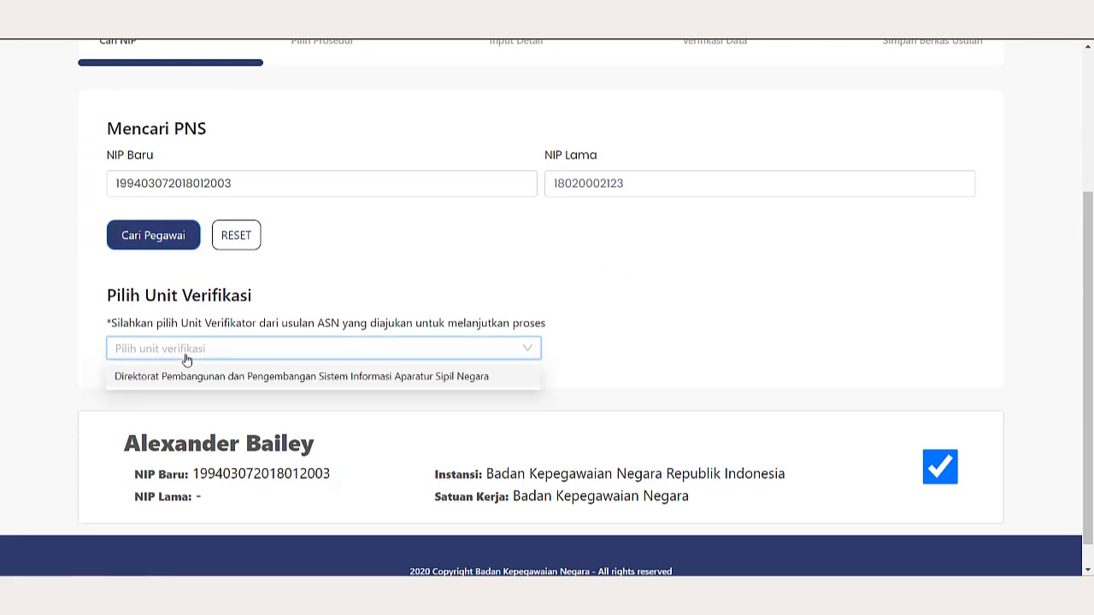
click(239, 378)
scroll(245, 386, down, 2)
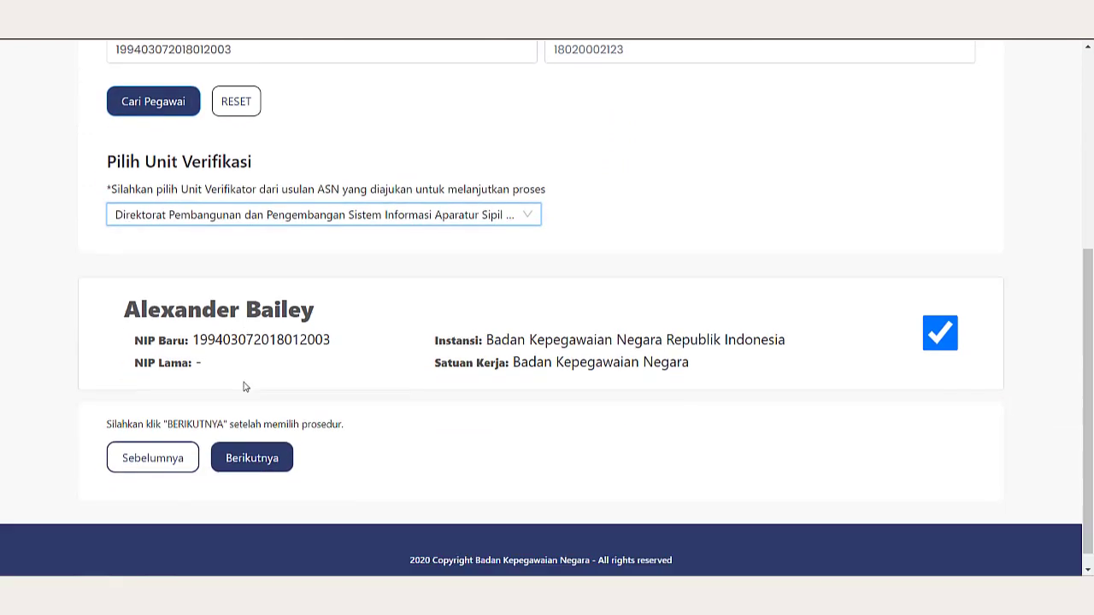
click(267, 441)
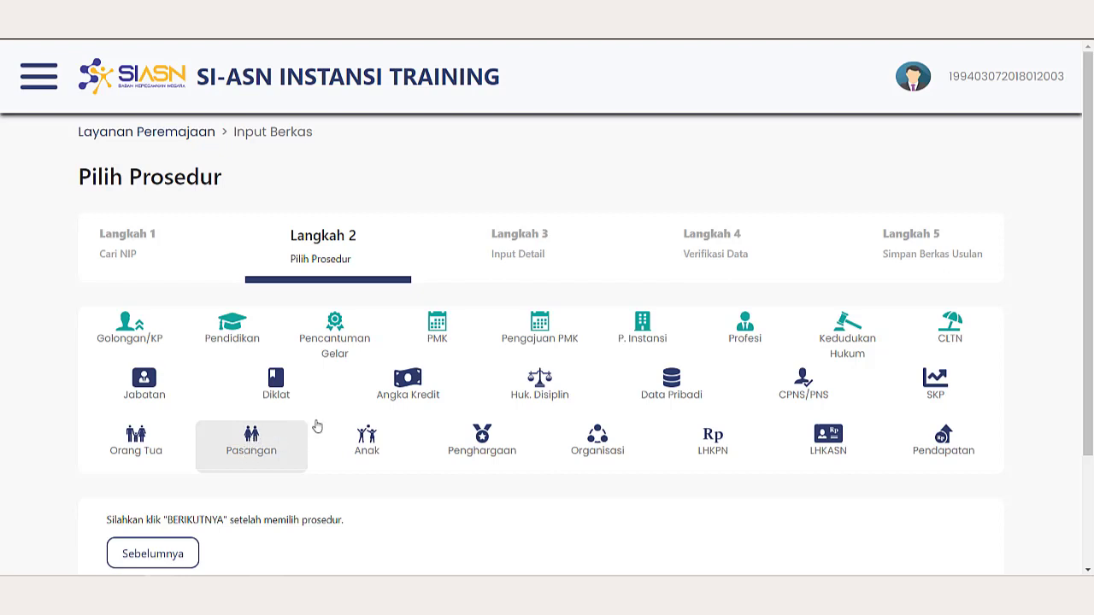
click(323, 340)
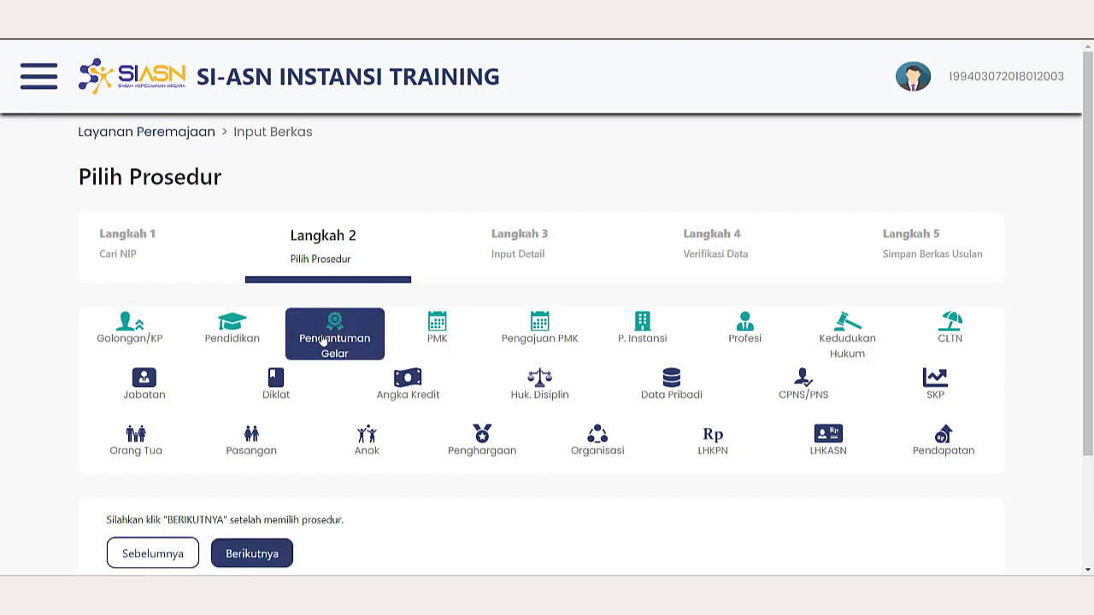
click(443, 338)
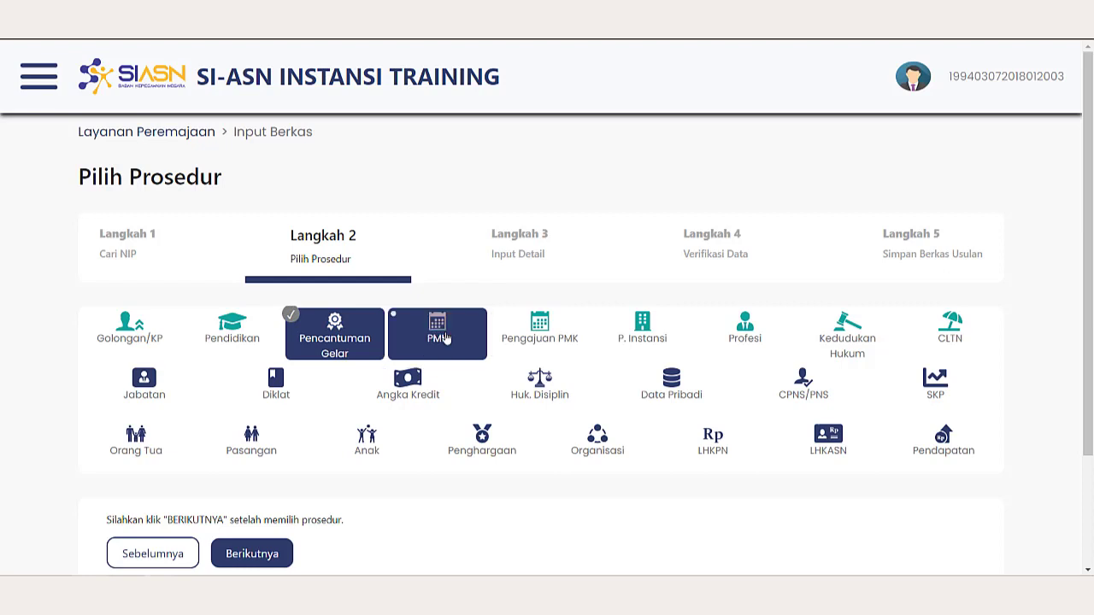
click(445, 339)
click(339, 335)
click(472, 445)
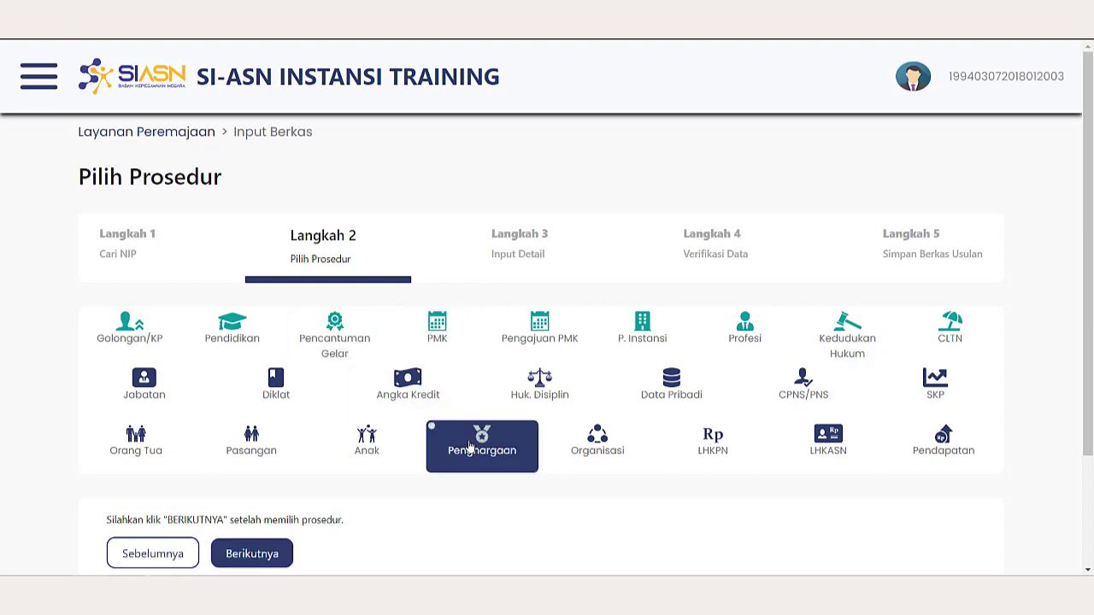
click(598, 449)
click(599, 451)
click(499, 453)
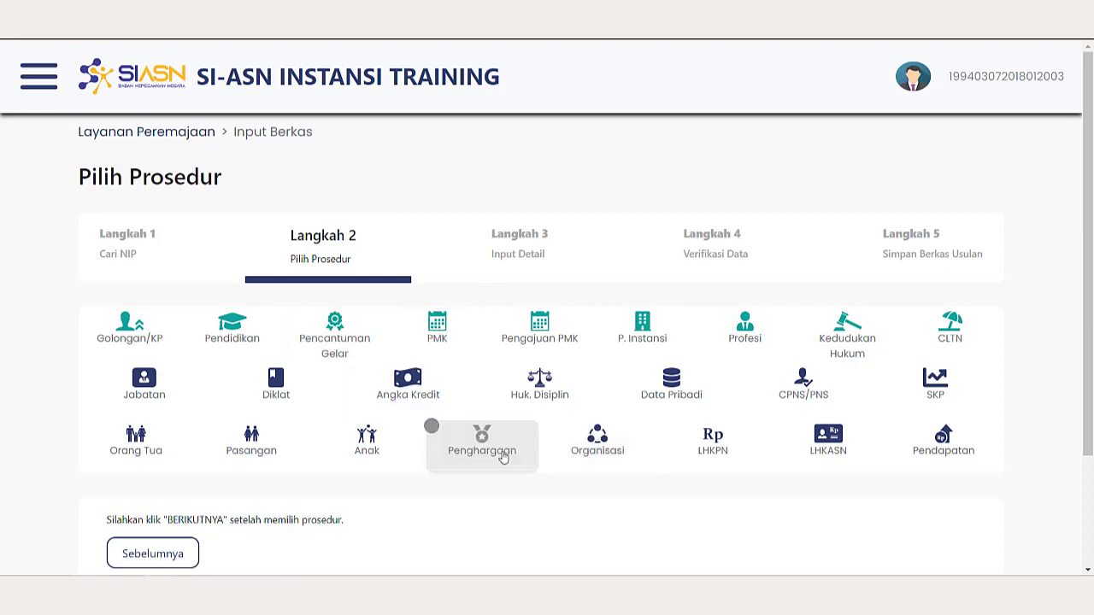
Step: Select the Pencantuman Gelar procedure and proceed to Input Detail
click(331, 346)
scroll(285, 476, down, 1)
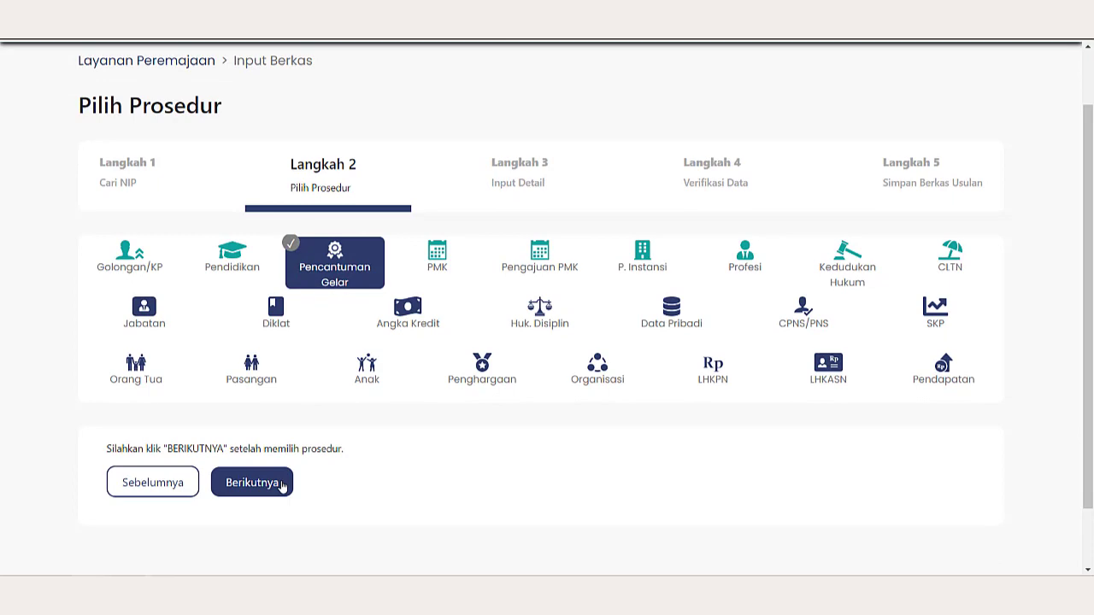
click(283, 484)
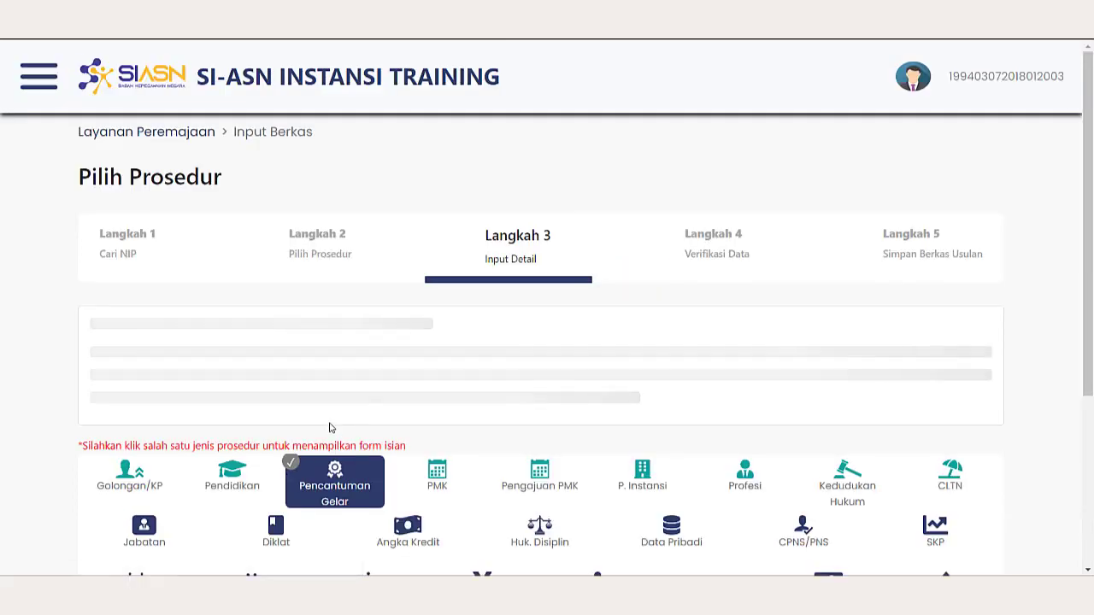
Step: Set Tingkat Pendidikan to S-2 and Pendidikan to S-2 KOMPUTER SCIENCE in the Pencantuman Gelar form
scroll(334, 430, down, 1)
scroll(334, 427, down, 6)
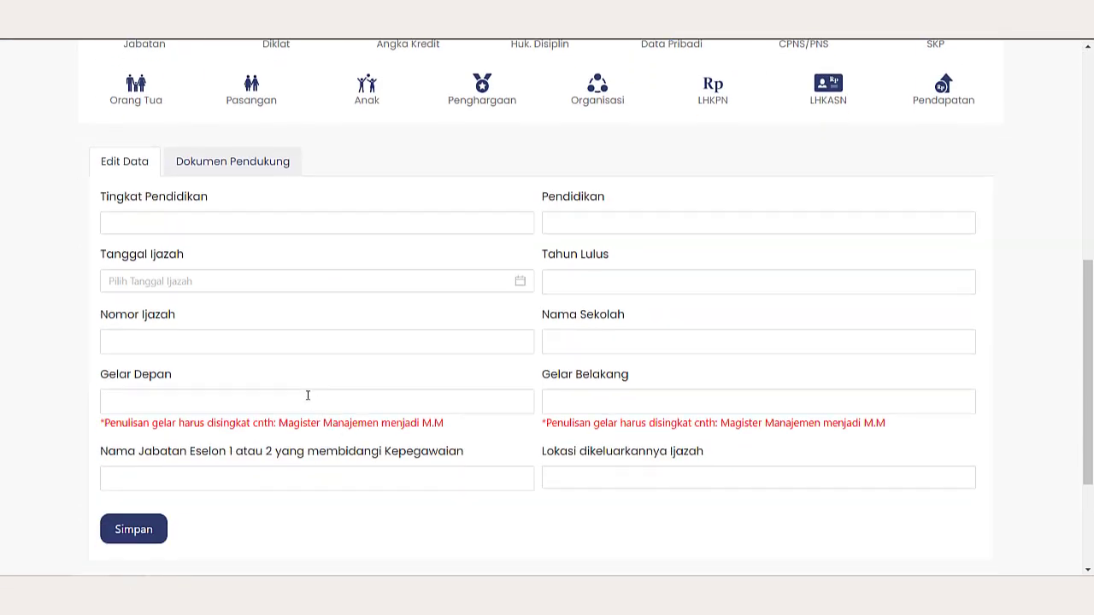
click(282, 221)
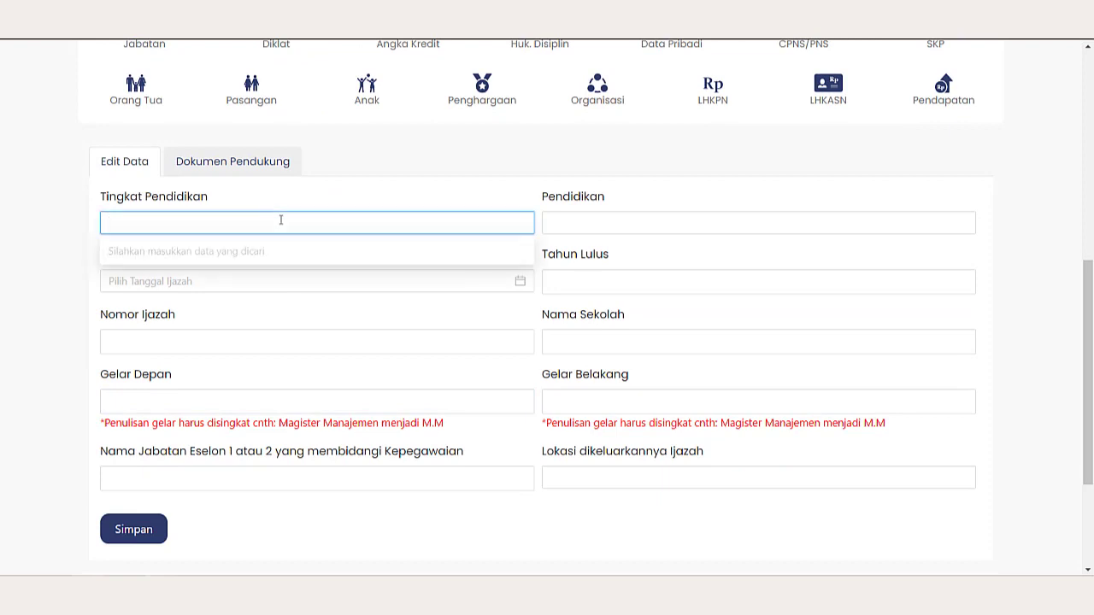
text(s-)
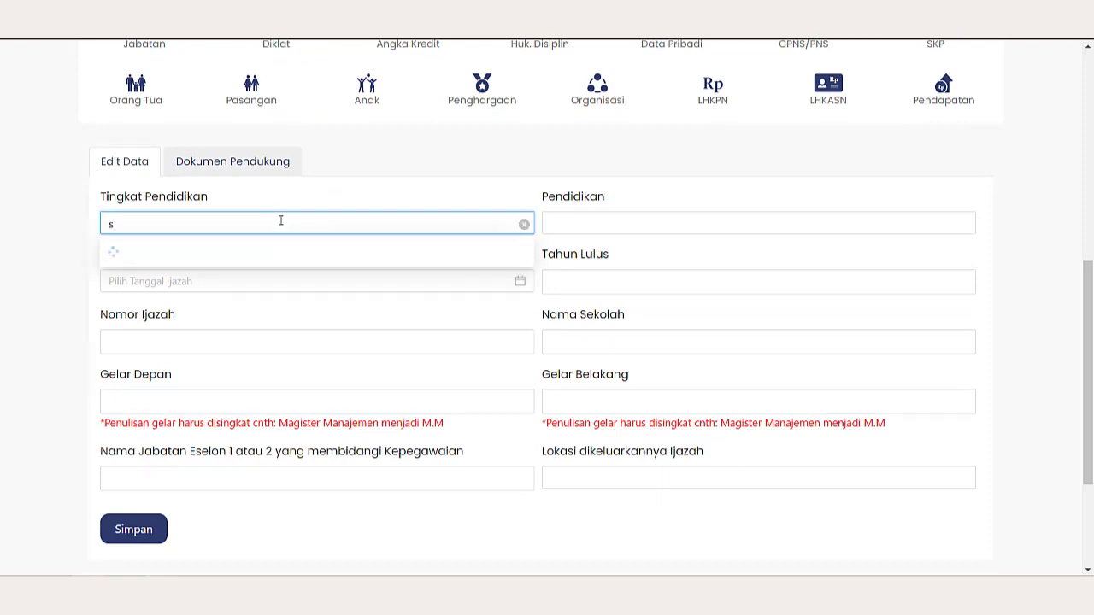
text(2)
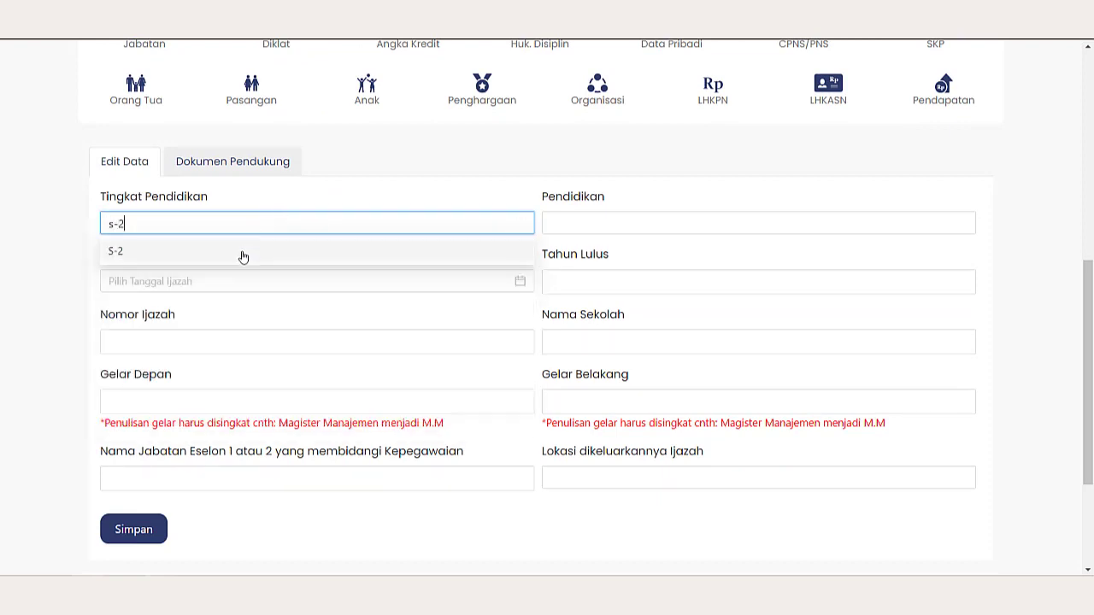
click(276, 253)
click(584, 224)
text(s)
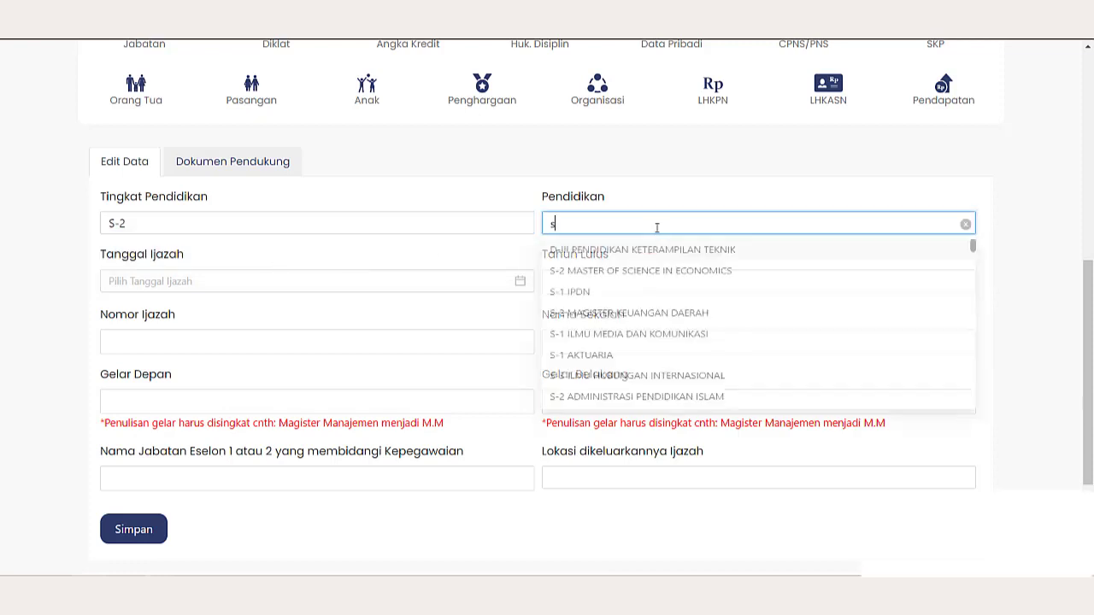
text(-2 kom)
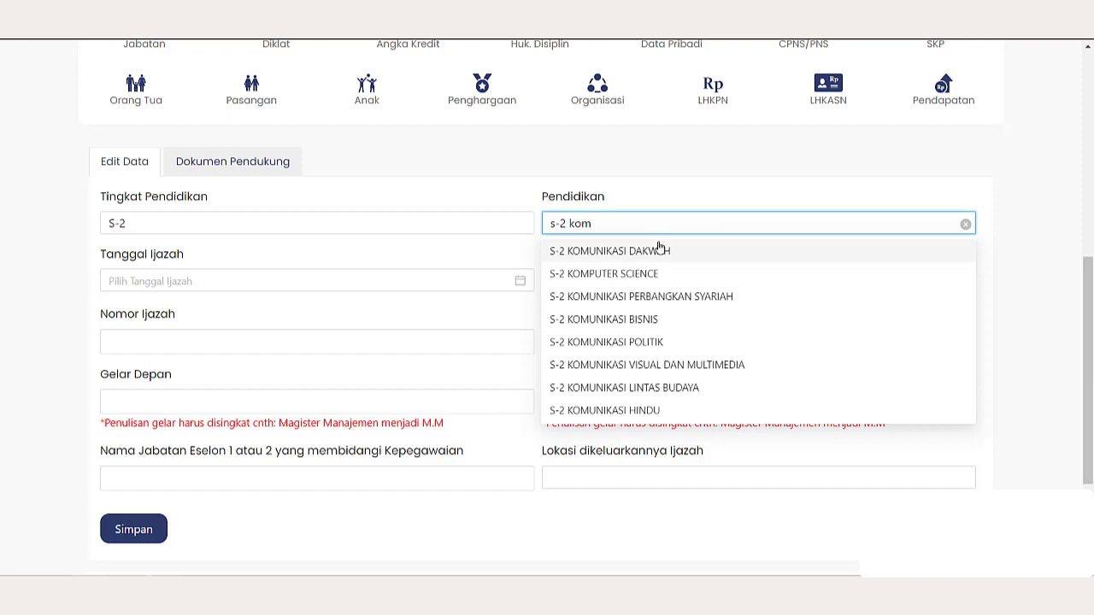
click(655, 274)
Step: Set Tanggal Ijazah to 08-06-2022 and Tahun Lulus to 2022
click(322, 285)
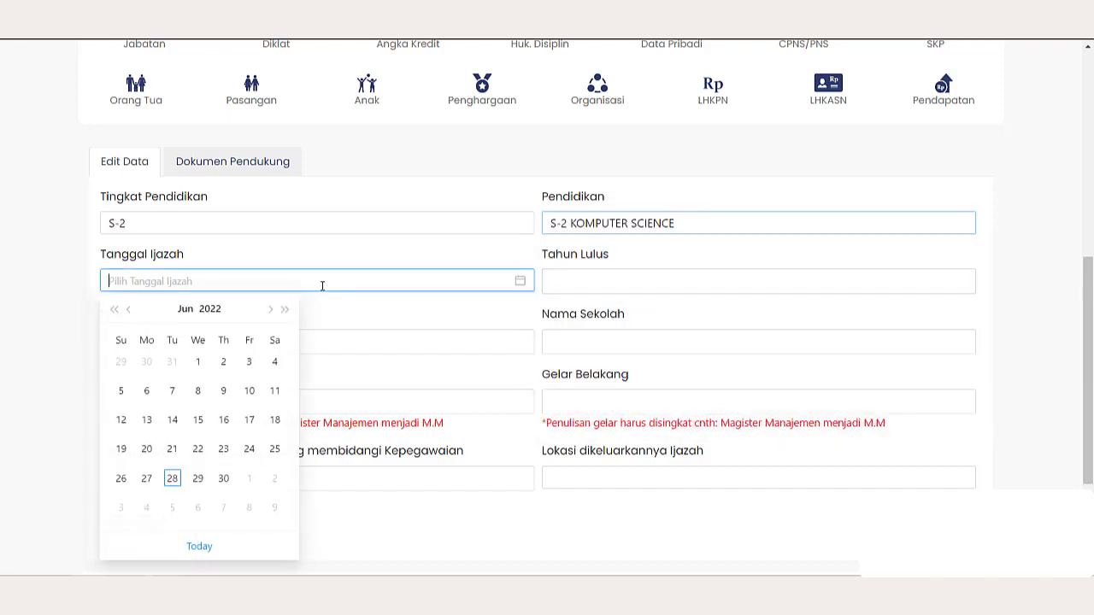
click(198, 391)
click(692, 281)
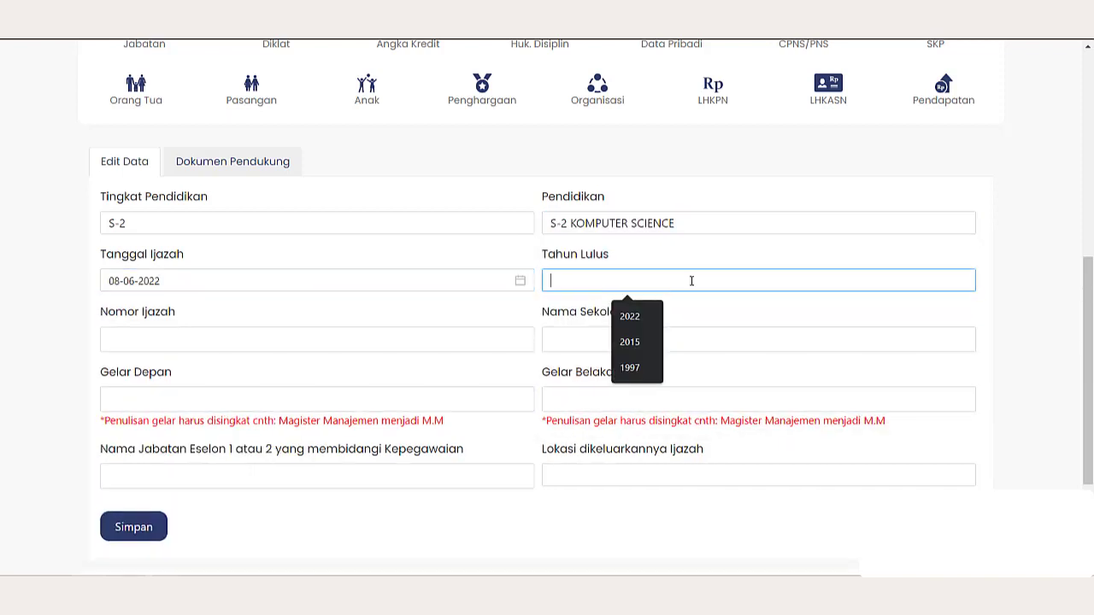
click(631, 316)
Step: Enter the diploma number as Nomor Ijazah and set Nama Sekolah to UNIVERSITAS GUNADARMA
click(360, 341)
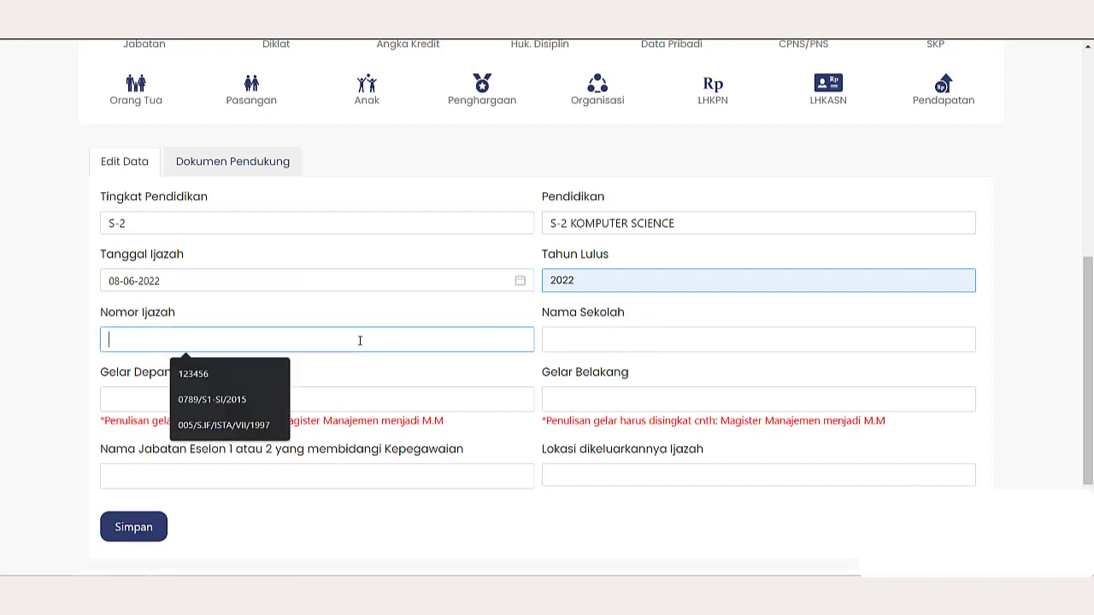
click(262, 381)
click(596, 340)
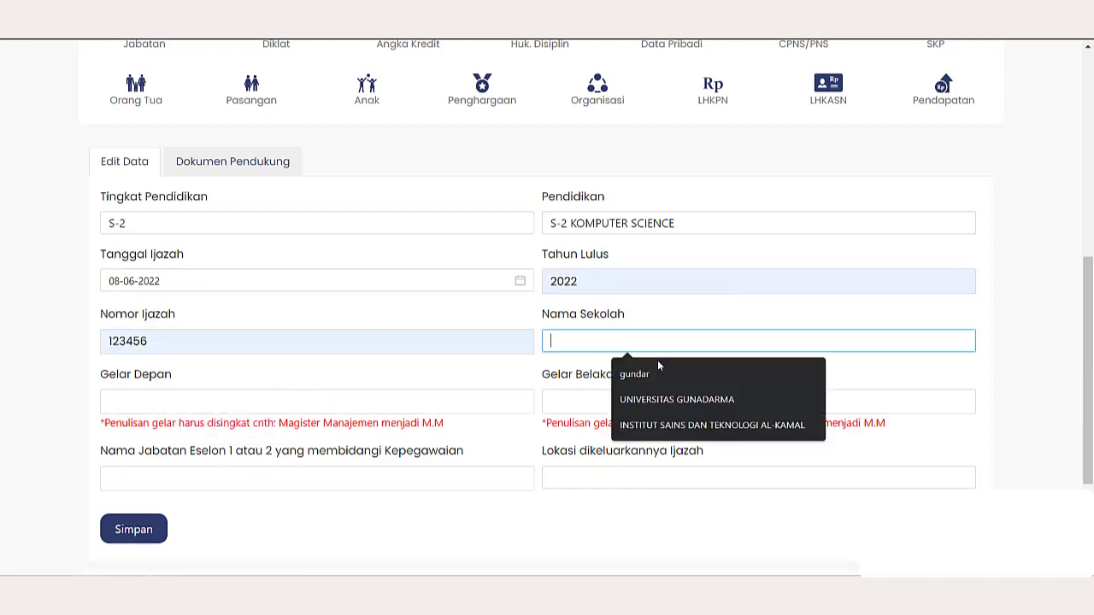
click(690, 400)
Step: Enter "-" as Gelar Depan and "M.Sc" as Gelar Belakang
click(409, 396)
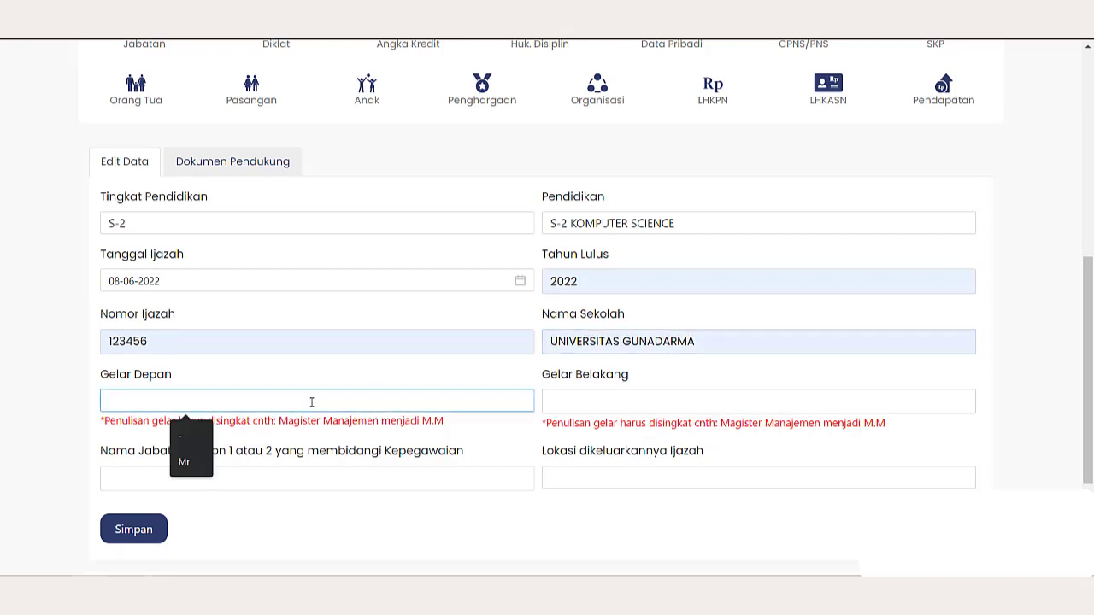
text(-)
click(556, 400)
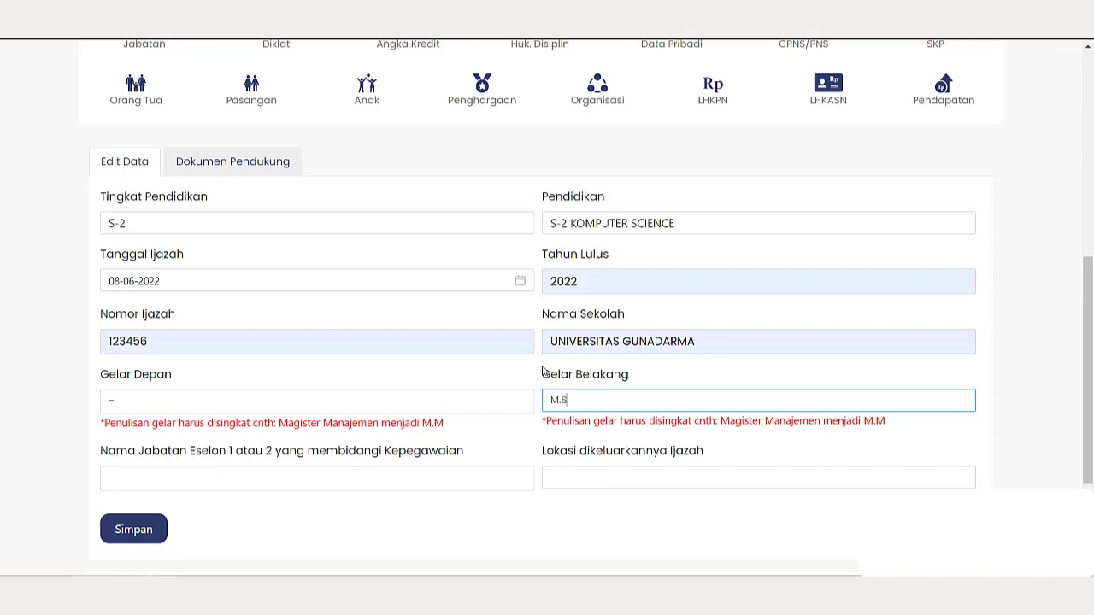
Step: Enter Kepala Biro Sumber Daya Manusia as the Nama Jabatan and choose DEPOK - JAWA BARAT as the diploma's place of issue
click(421, 470)
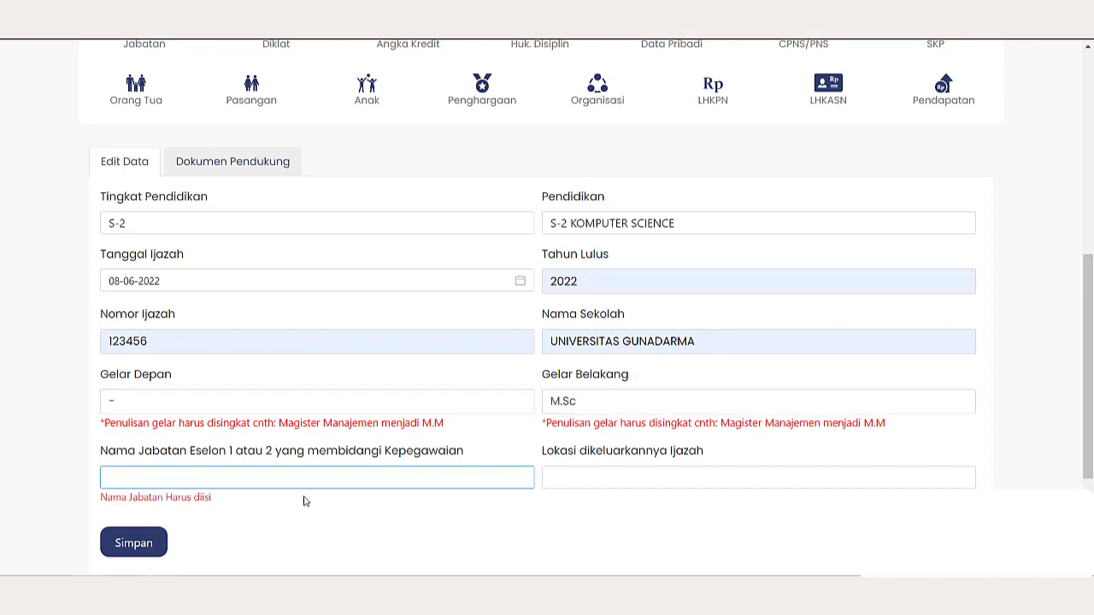
text(Kepala Biro Sumber Daya Manusia)
click(573, 480)
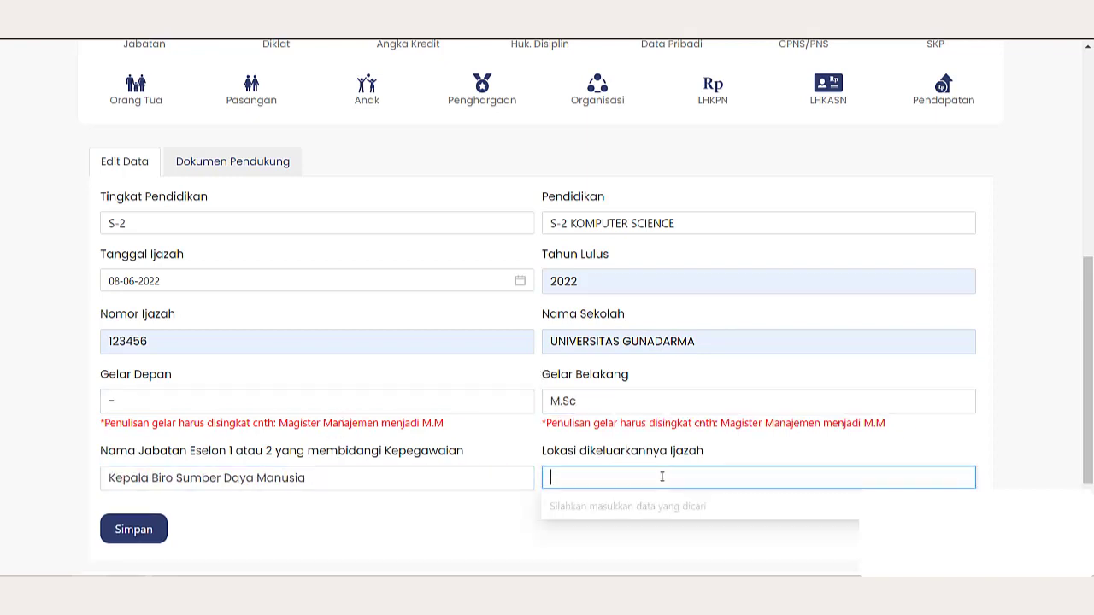
text(depok)
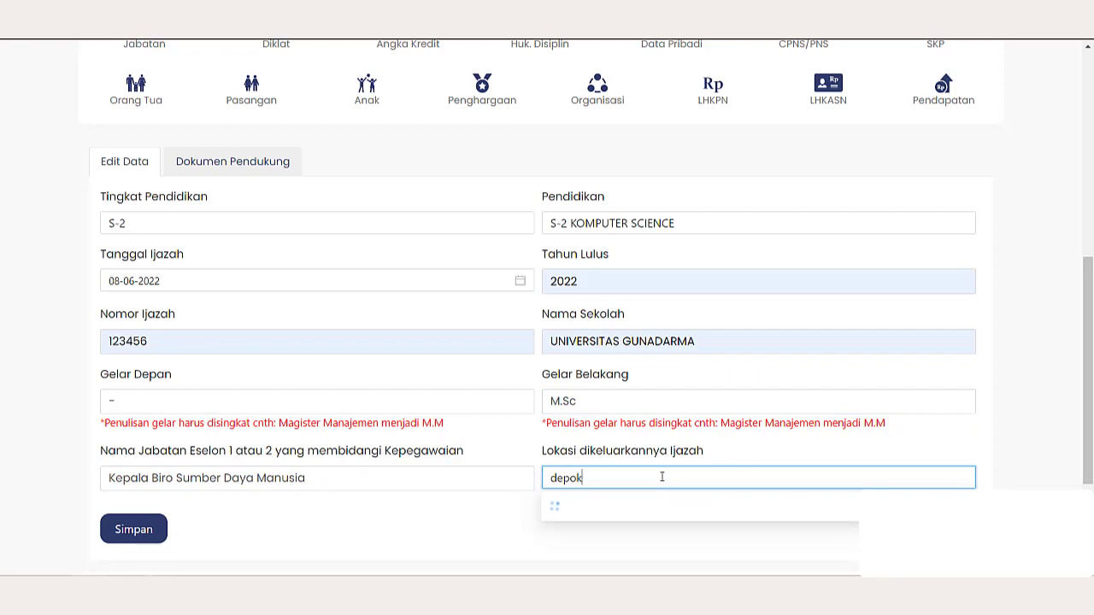
click(651, 528)
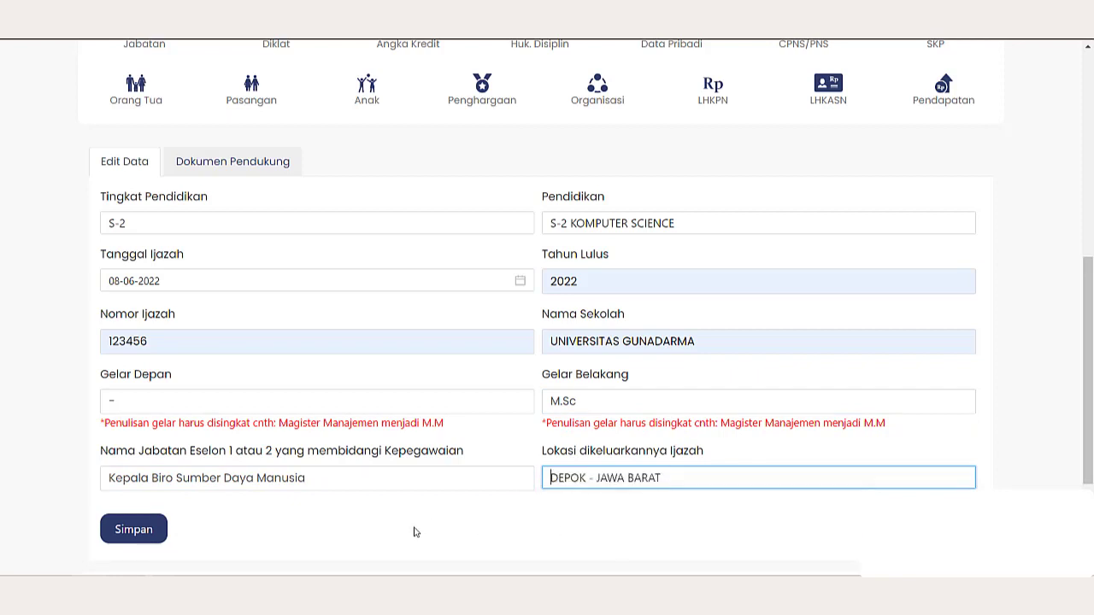
Step: Upload Peremajaan Data.pdf from the Pictures folder as the Dok Ijazah supporting document
scroll(309, 533, down, 2)
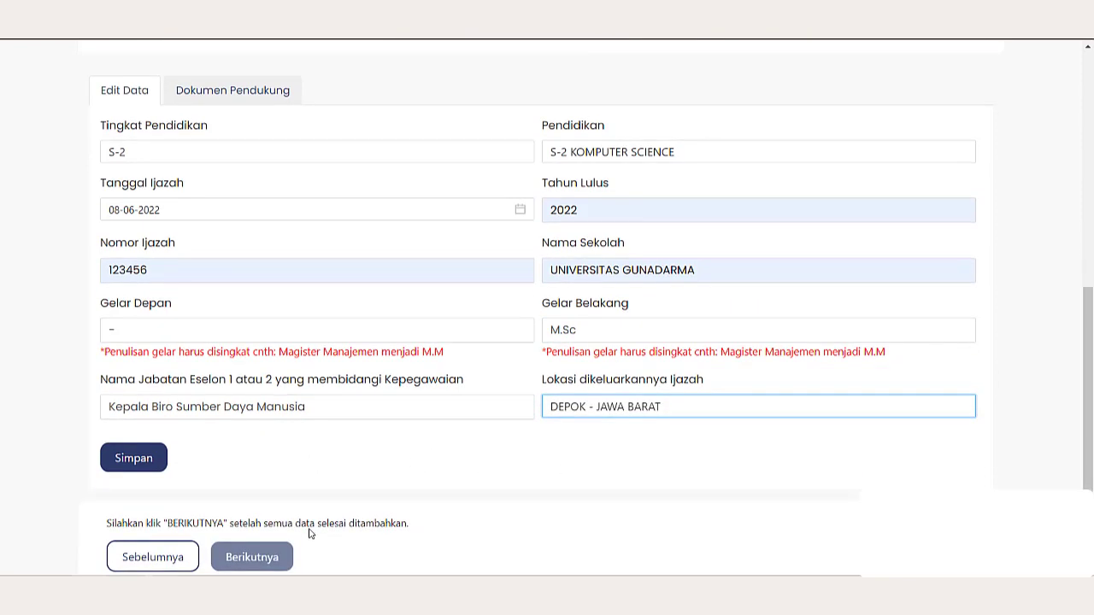
scroll(288, 354, up, 2)
click(238, 171)
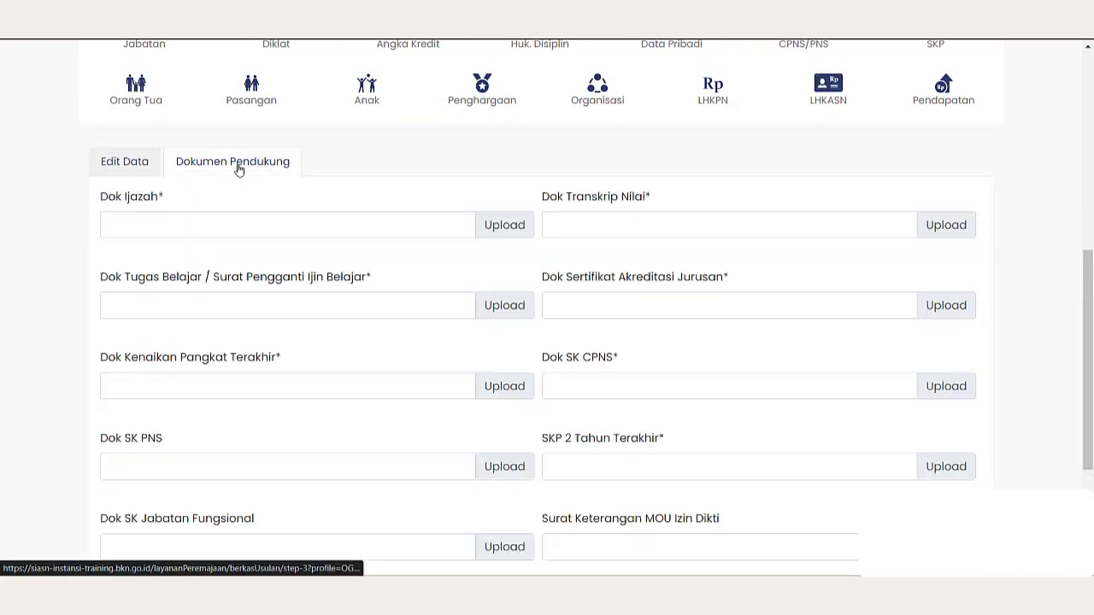
click(385, 231)
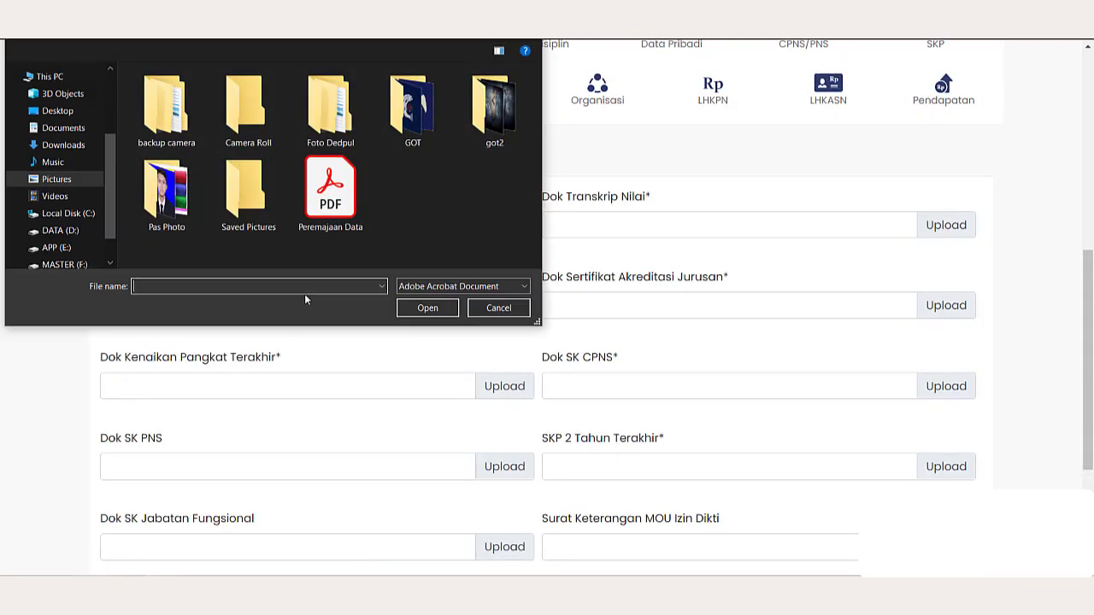
double_click(328, 211)
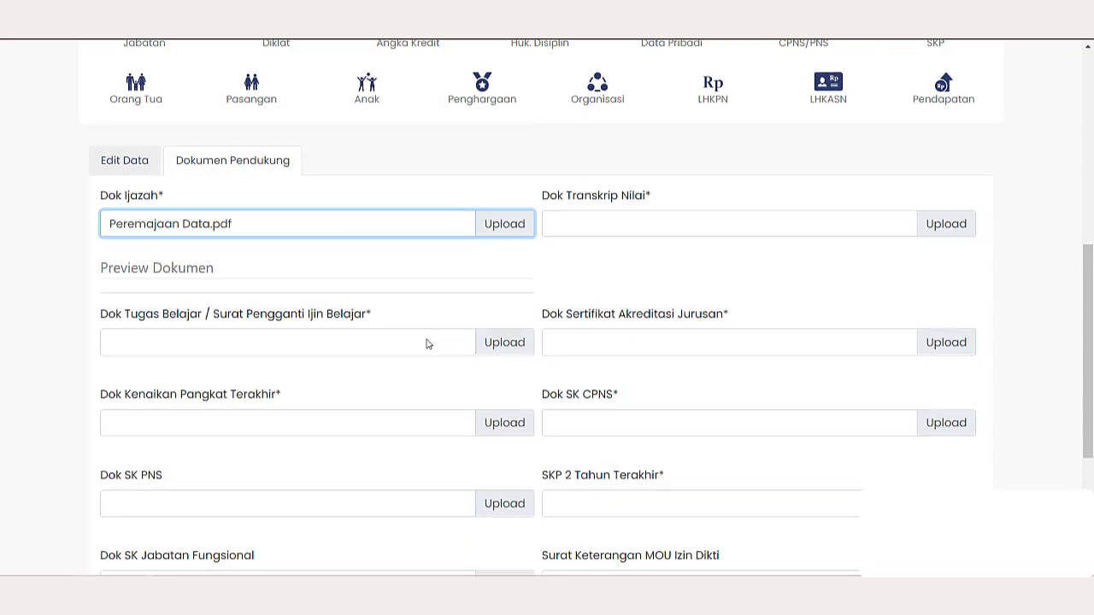
scroll(425, 343, down, 3)
scroll(367, 373, up, 5)
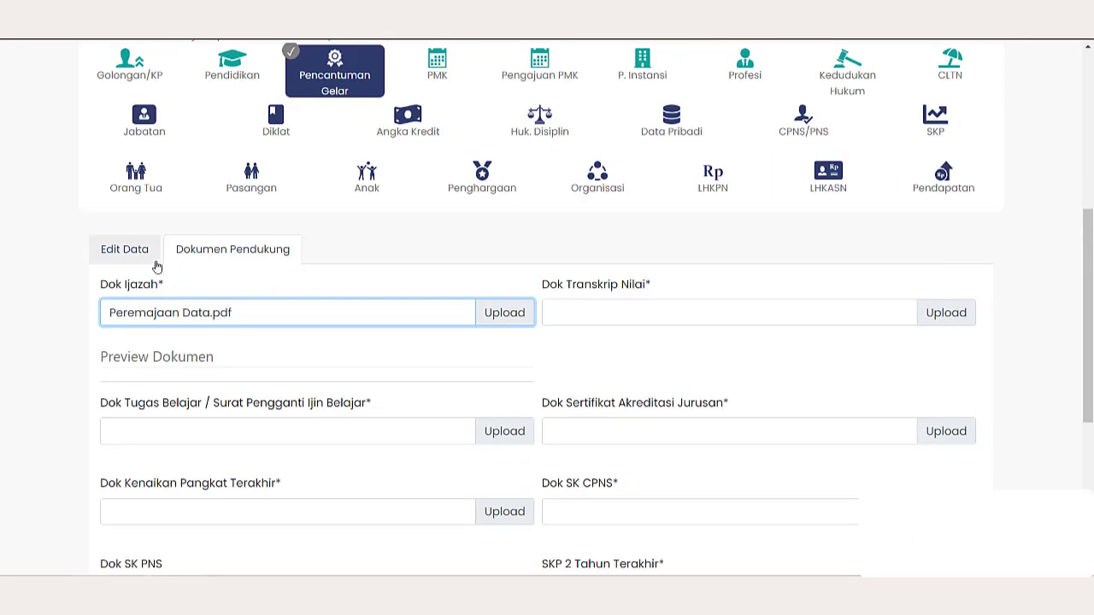
Step: Save the degree data entered under Edit Data and proceed to Verifikasi Data
click(141, 259)
scroll(339, 371, down, 2)
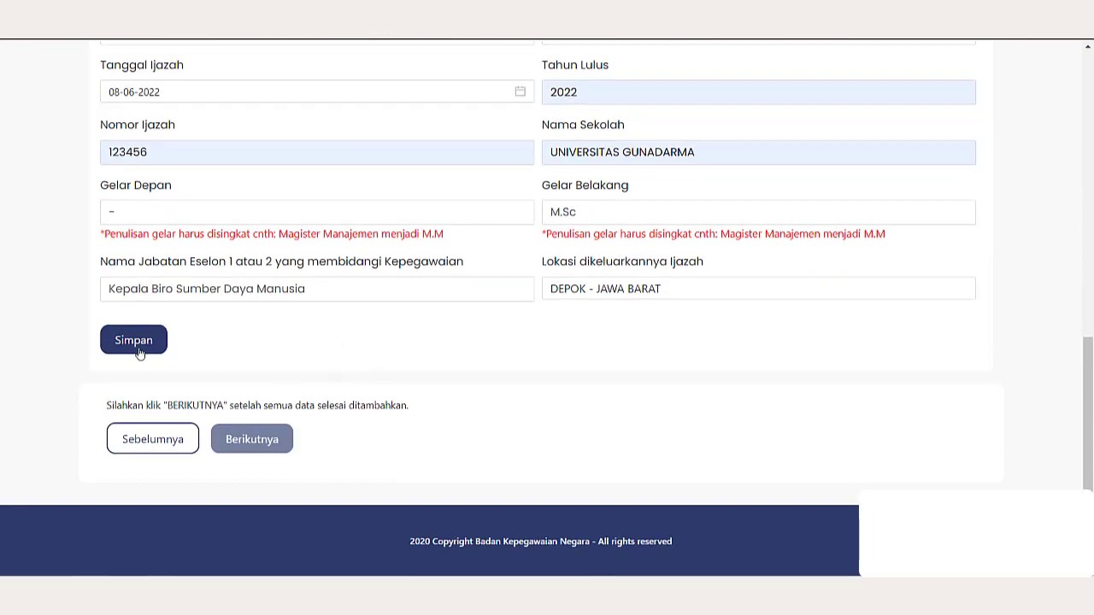
click(140, 353)
click(503, 352)
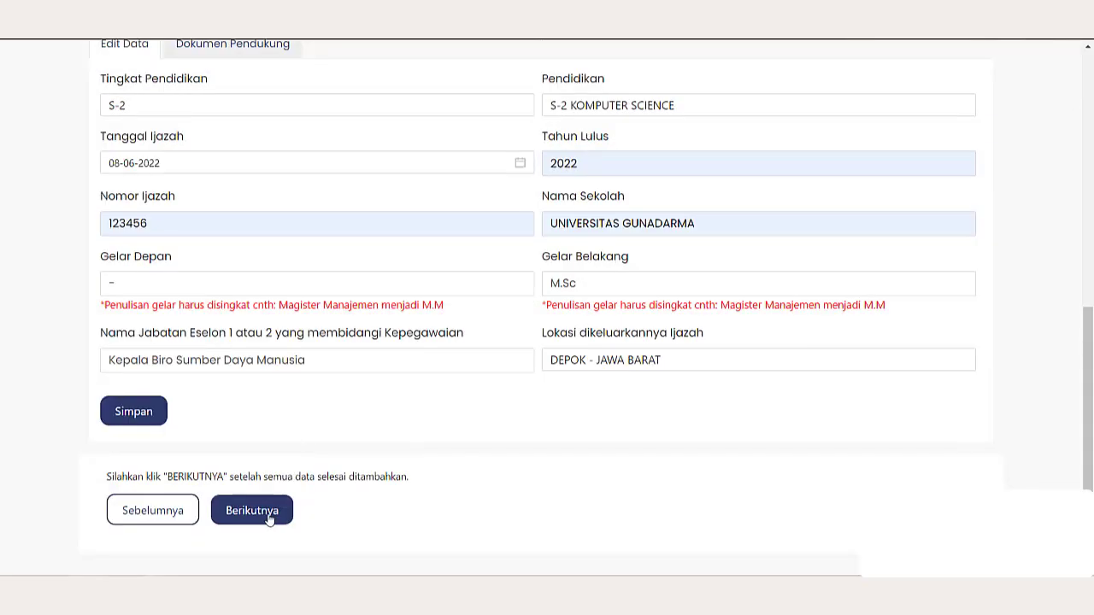
click(251, 510)
Step: Review the entered degree data and preview the uploaded Dokumen Ijazah among the supporting documents
scroll(359, 484, down, 2)
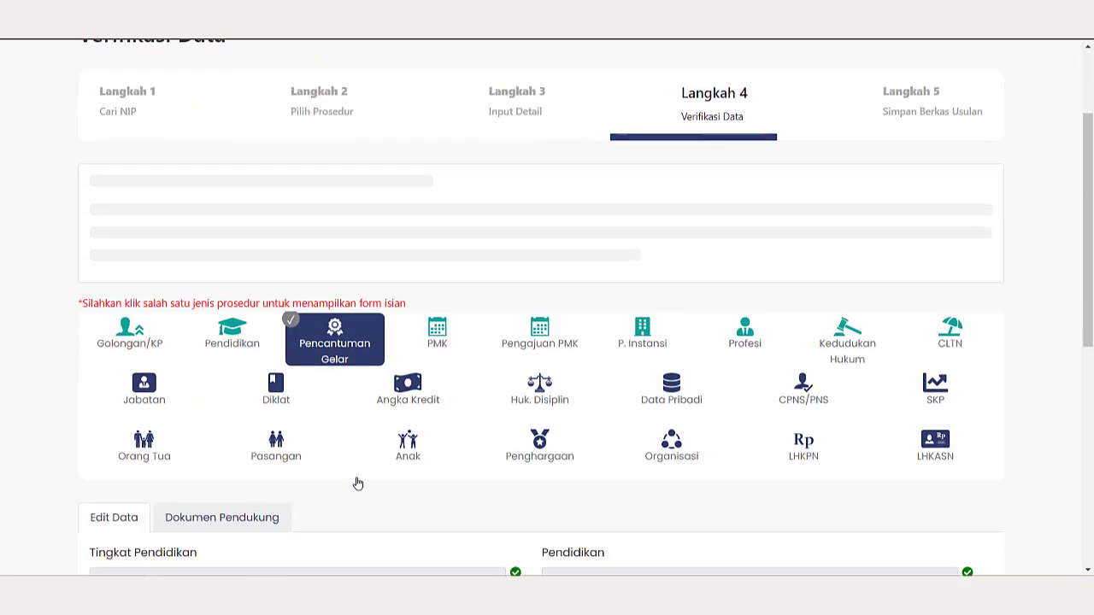
scroll(358, 484, down, 6)
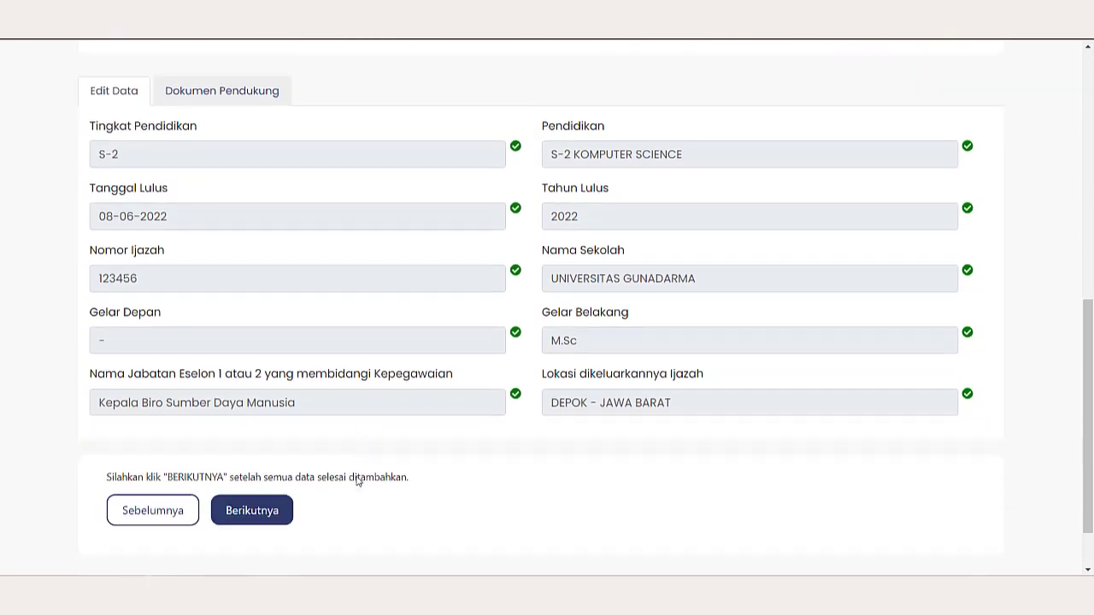
click(216, 101)
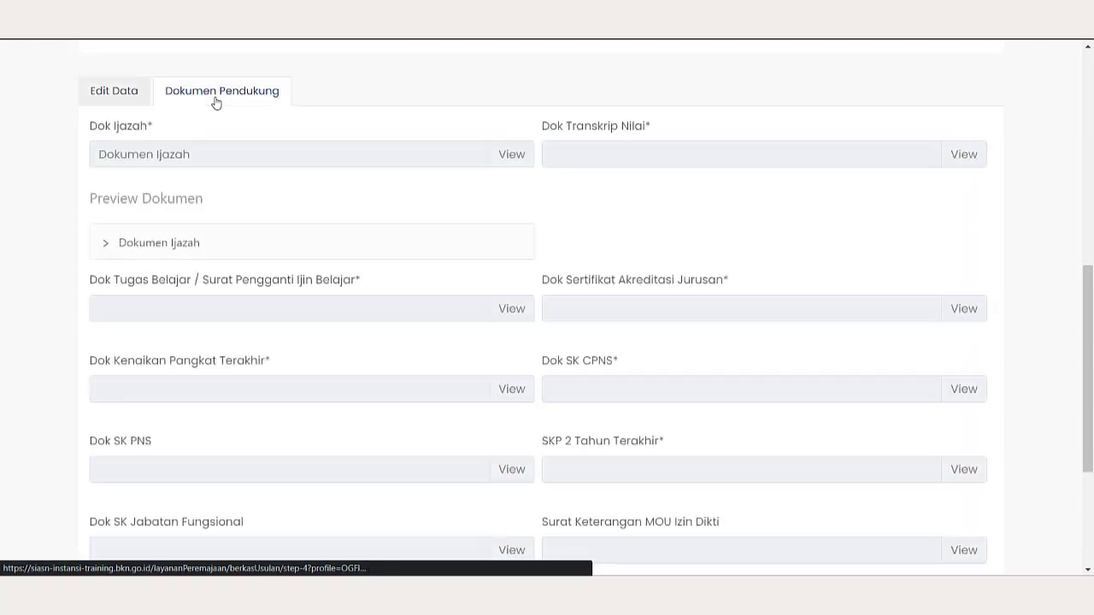
click(310, 240)
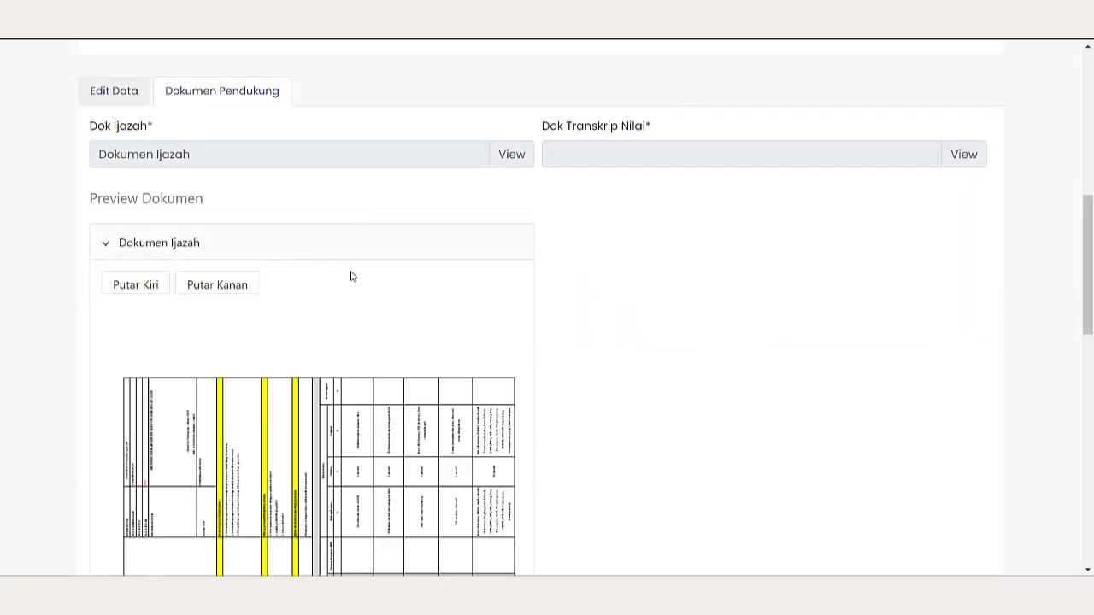
scroll(368, 290, down, 2)
scroll(371, 292, up, 1)
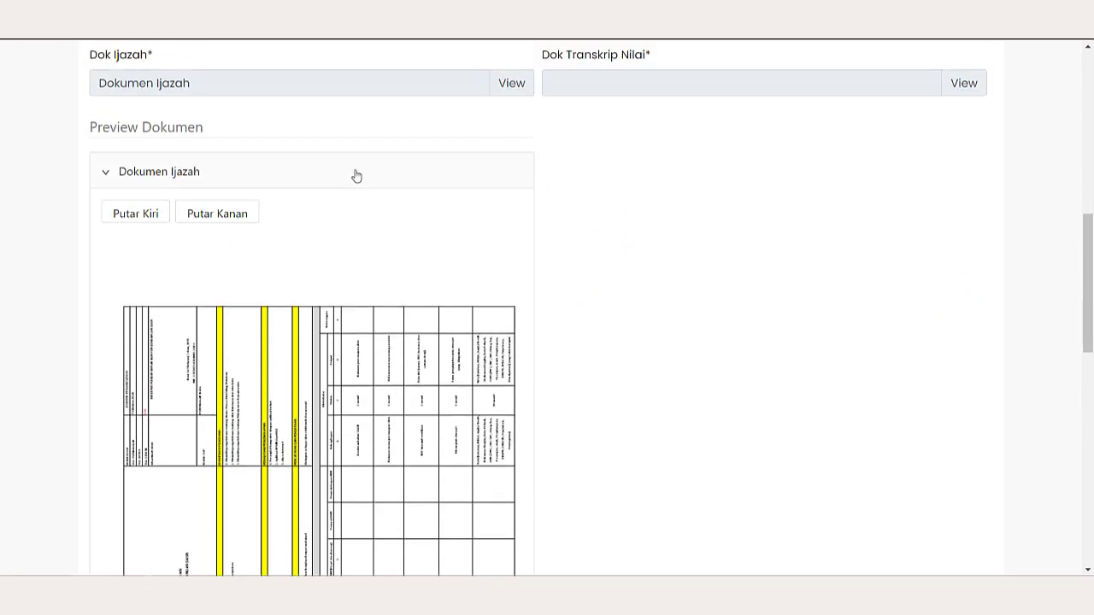
click(359, 175)
scroll(467, 188, down, 2)
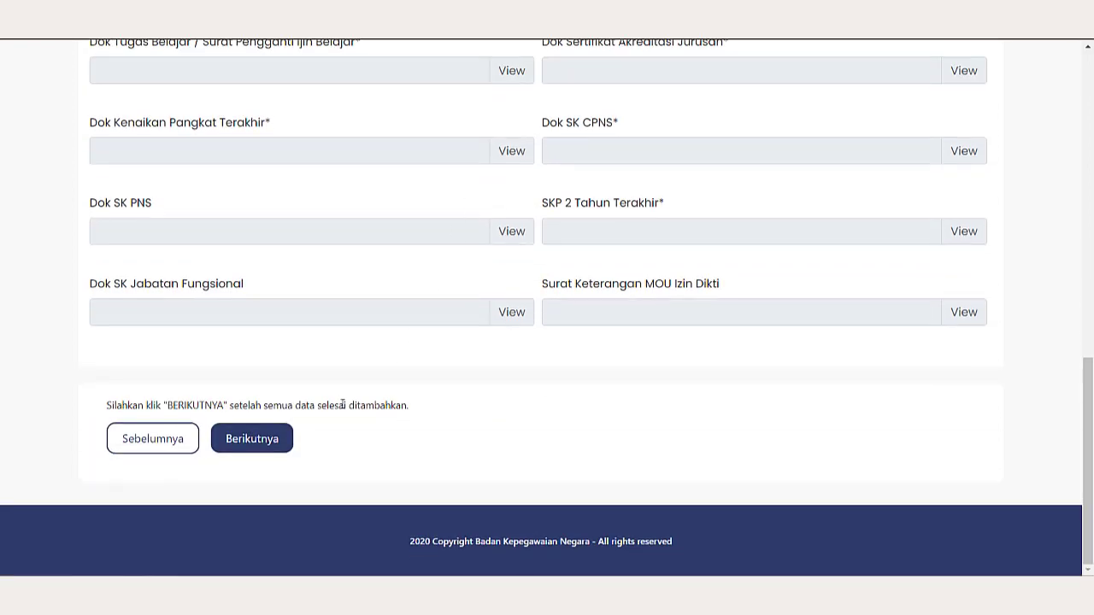
Step: Proceed to Simpan Berkas and save the proposal file, confirming that the documents are correct
click(276, 443)
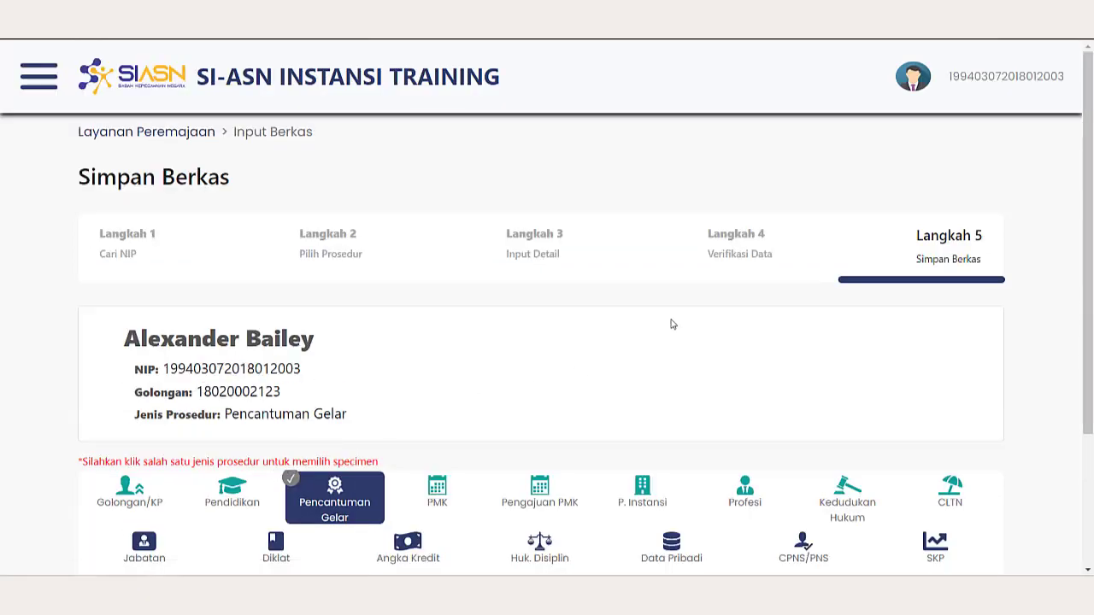
scroll(673, 321, down, 2)
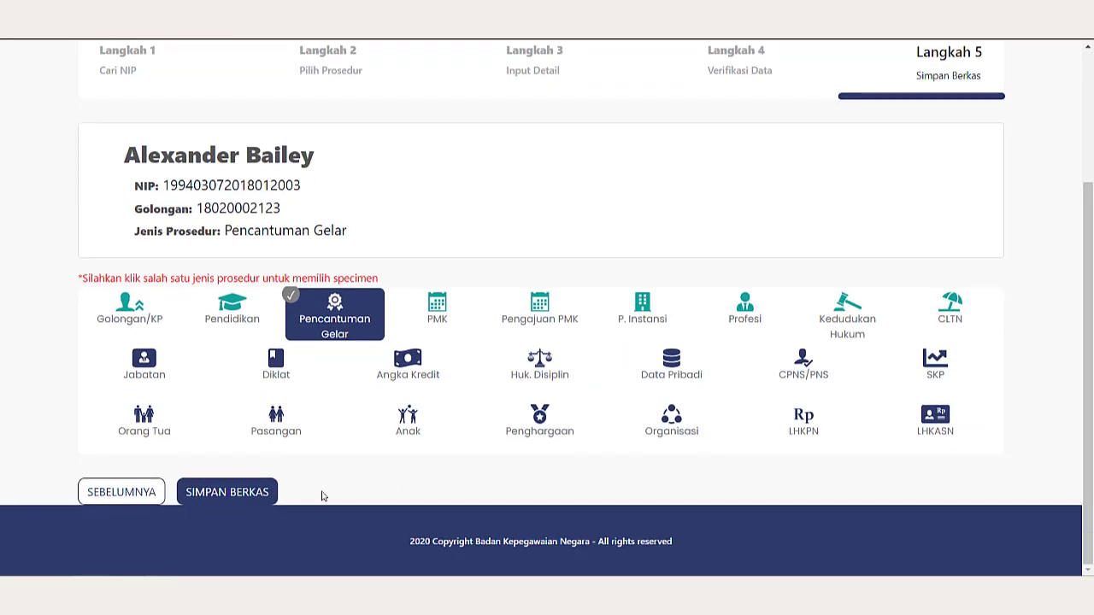
click(251, 496)
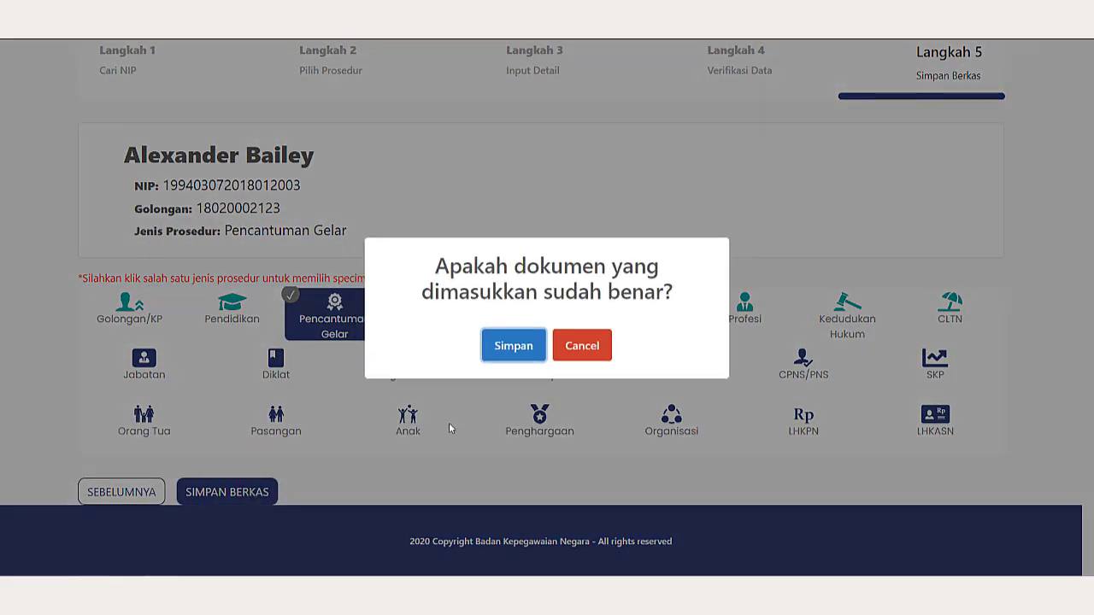
click(508, 346)
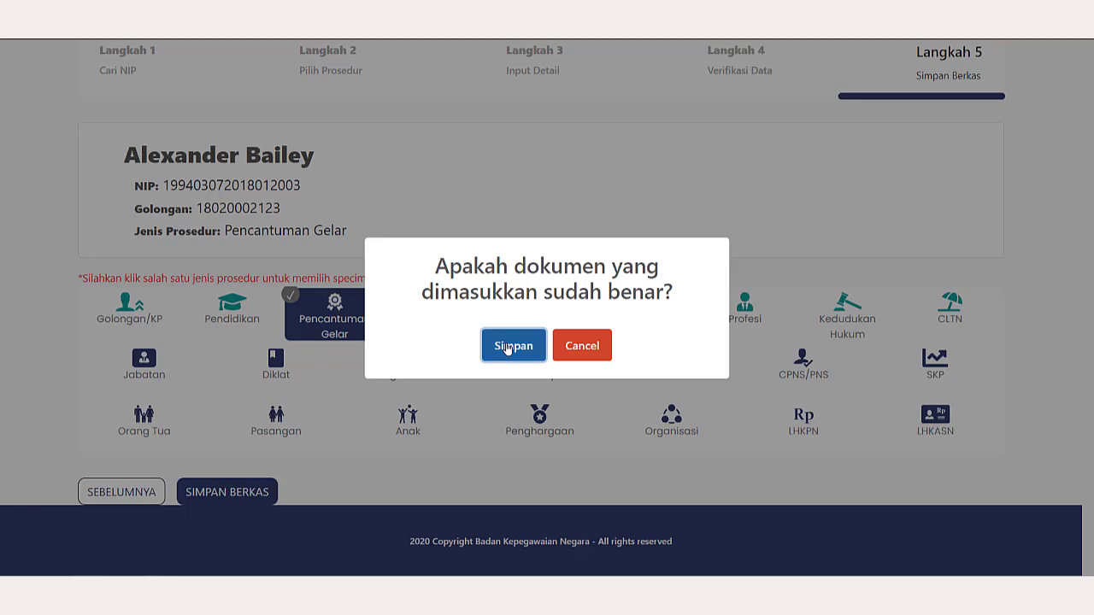
Step: Open Inbox Usul in the first Layanan Peremajaan service
click(36, 76)
click(109, 134)
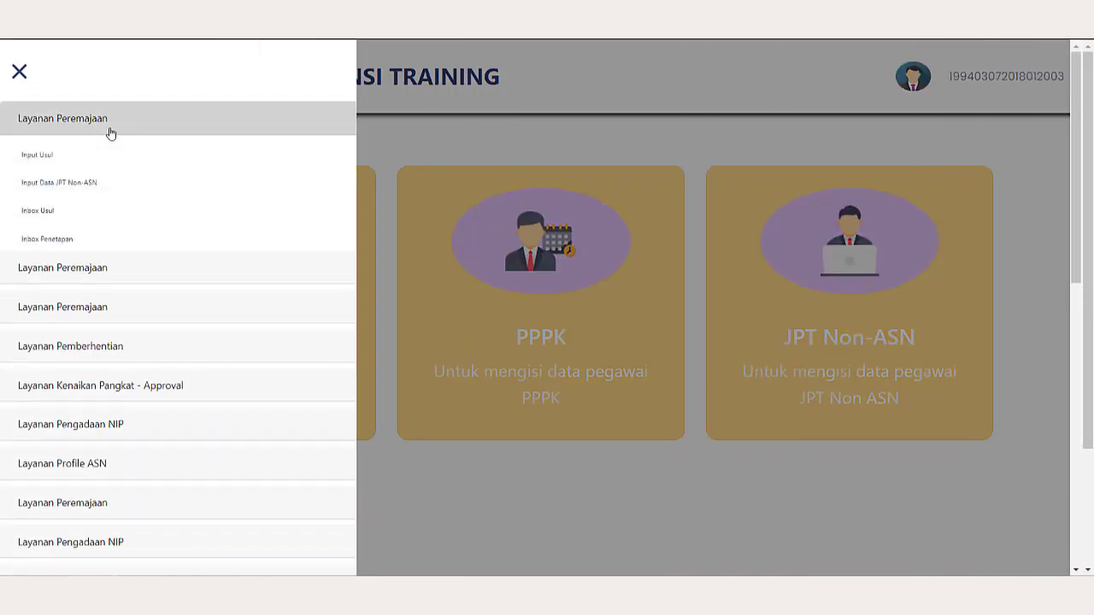
click(83, 214)
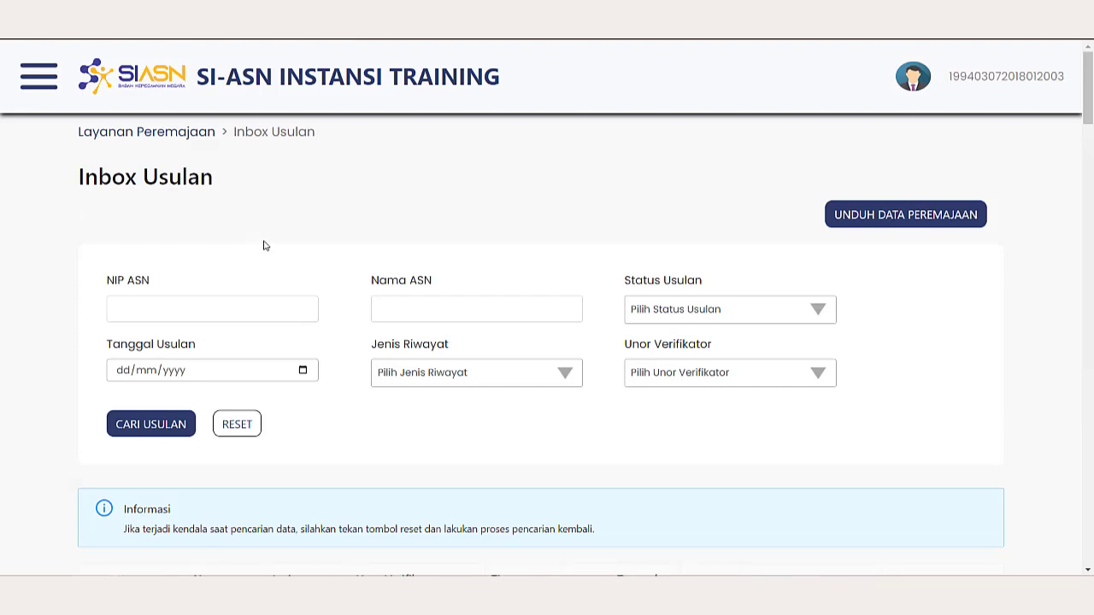
Step: Search Inbox Usulan by the employee's NIP and Tanggal Usulan 28/06/2022, and check a matching proposal's information
scroll(267, 243, down, 3)
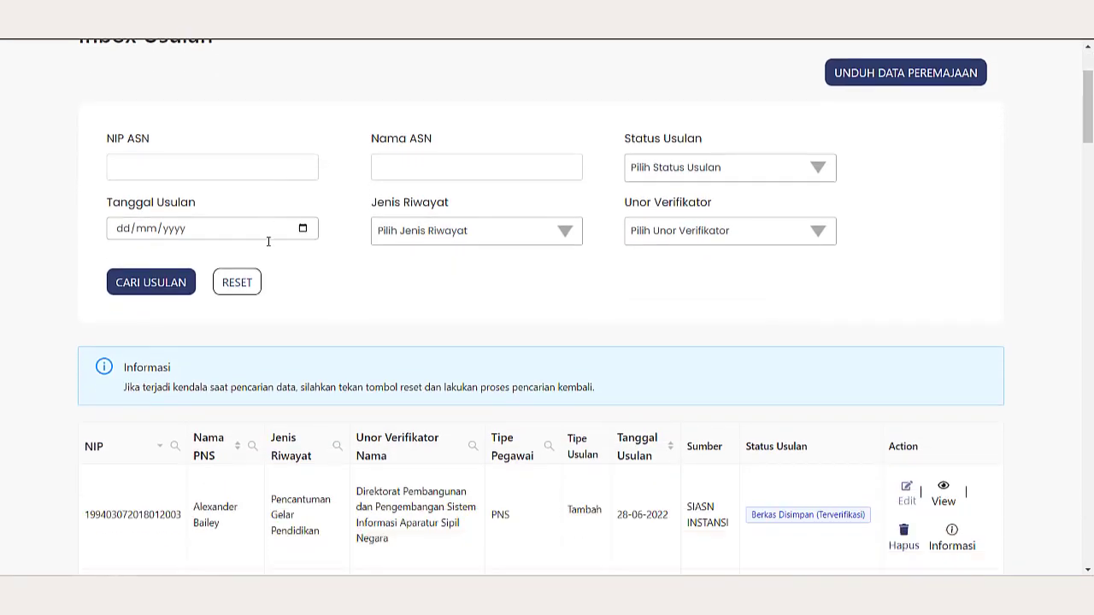
click(248, 166)
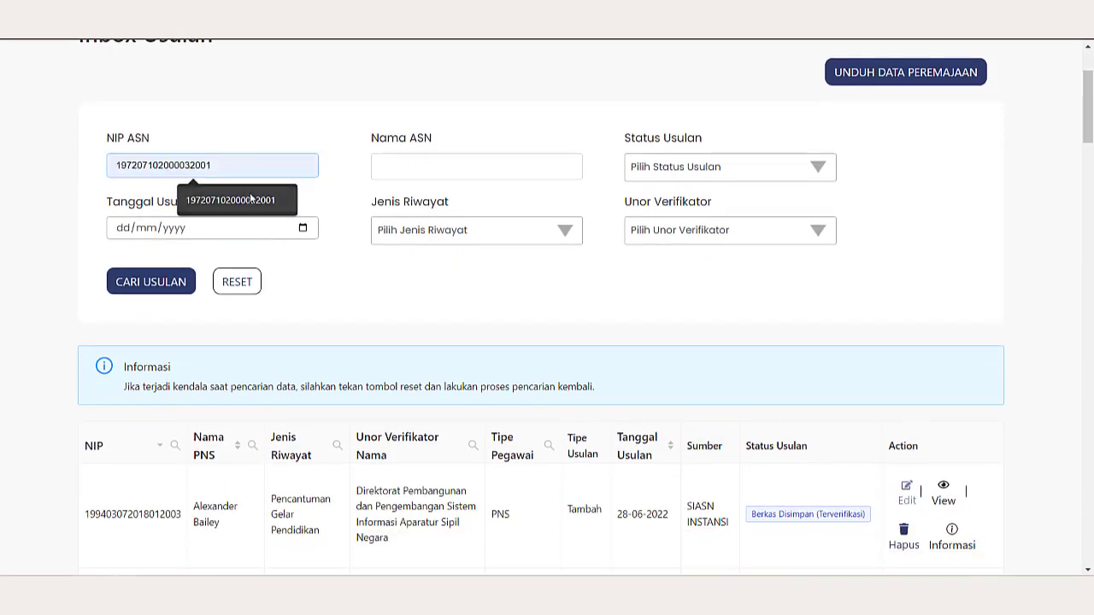
key(ctrl+v)
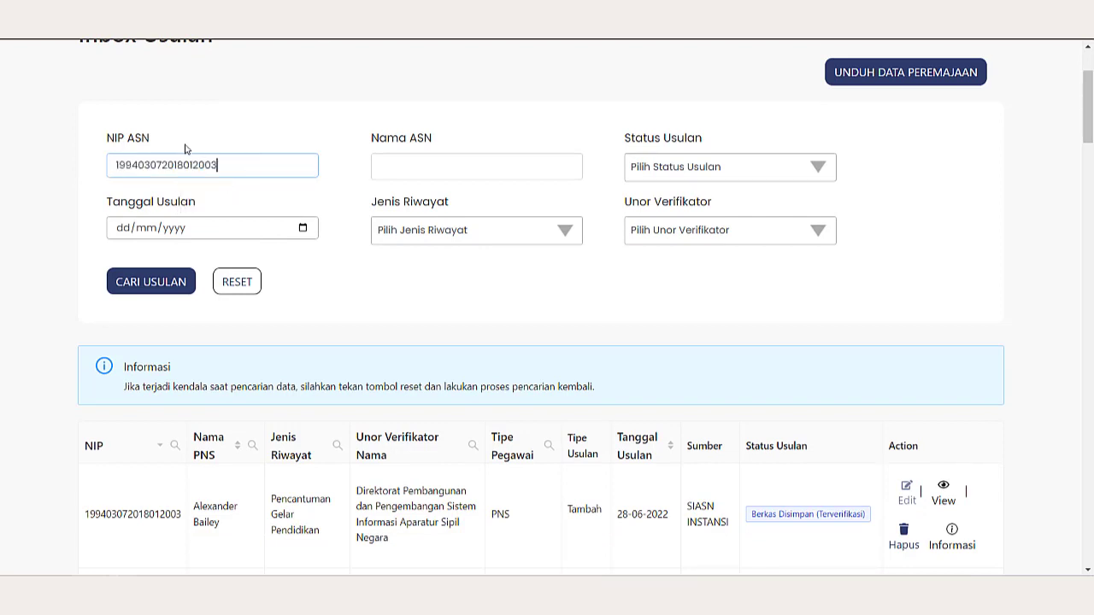
click(302, 228)
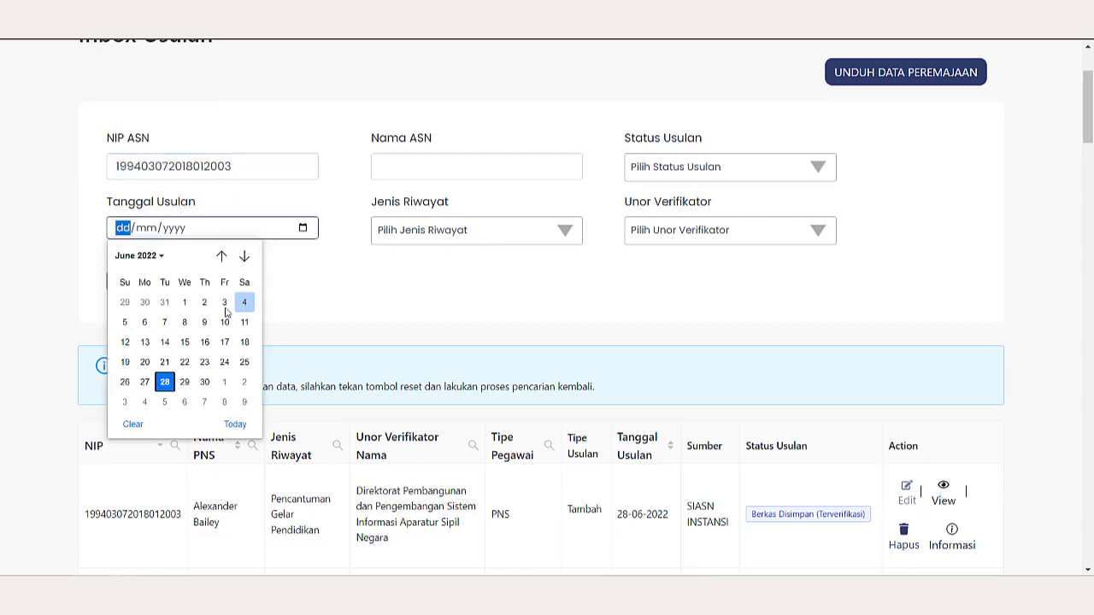
click(165, 383)
click(162, 291)
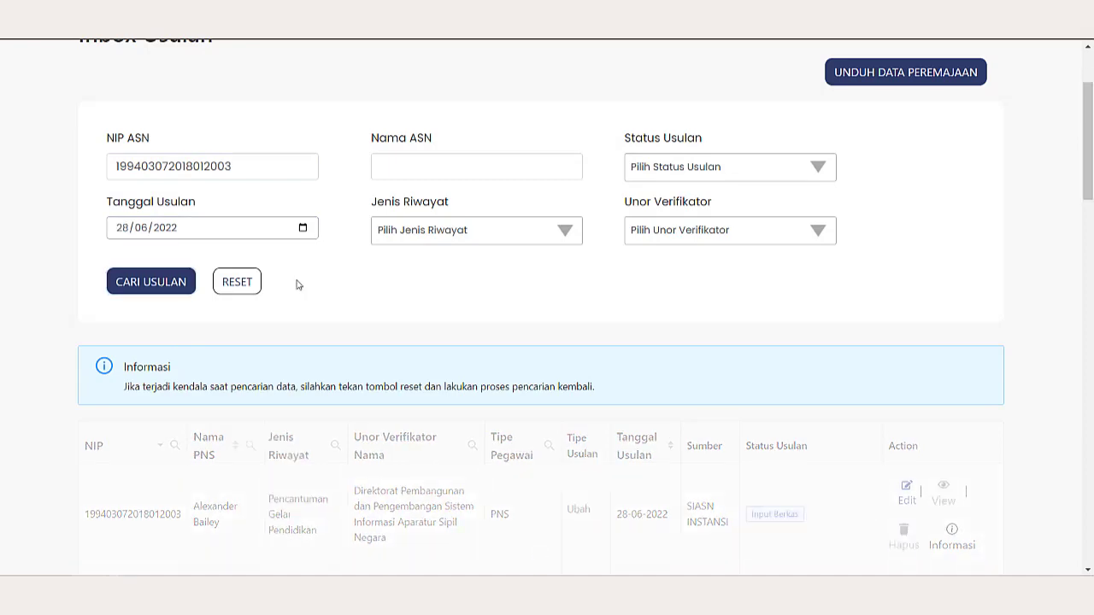
scroll(950, 332, down, 2)
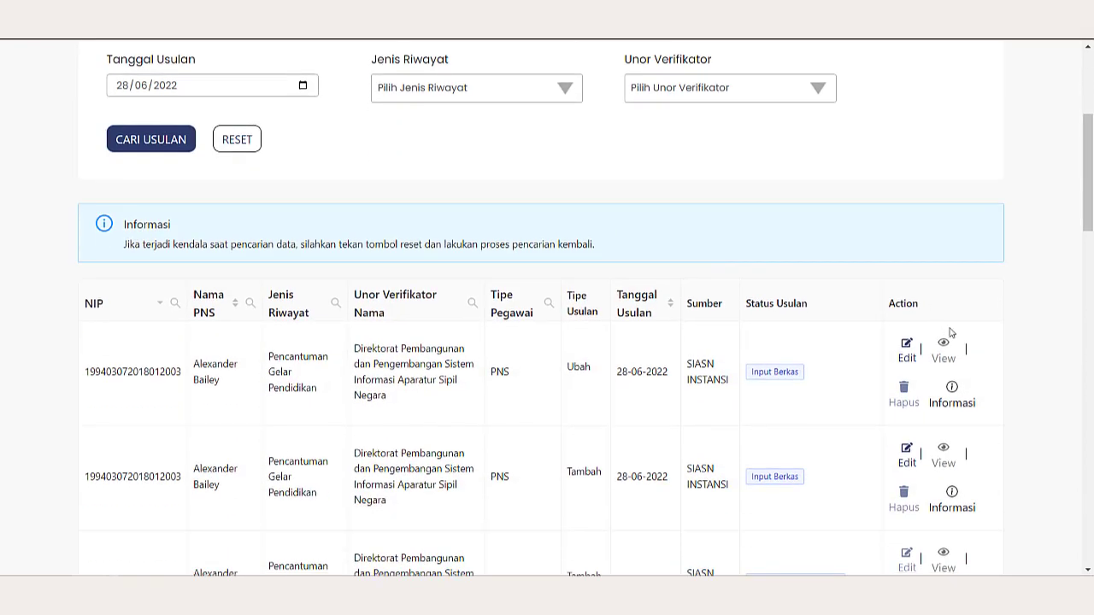
click(951, 449)
click(775, 553)
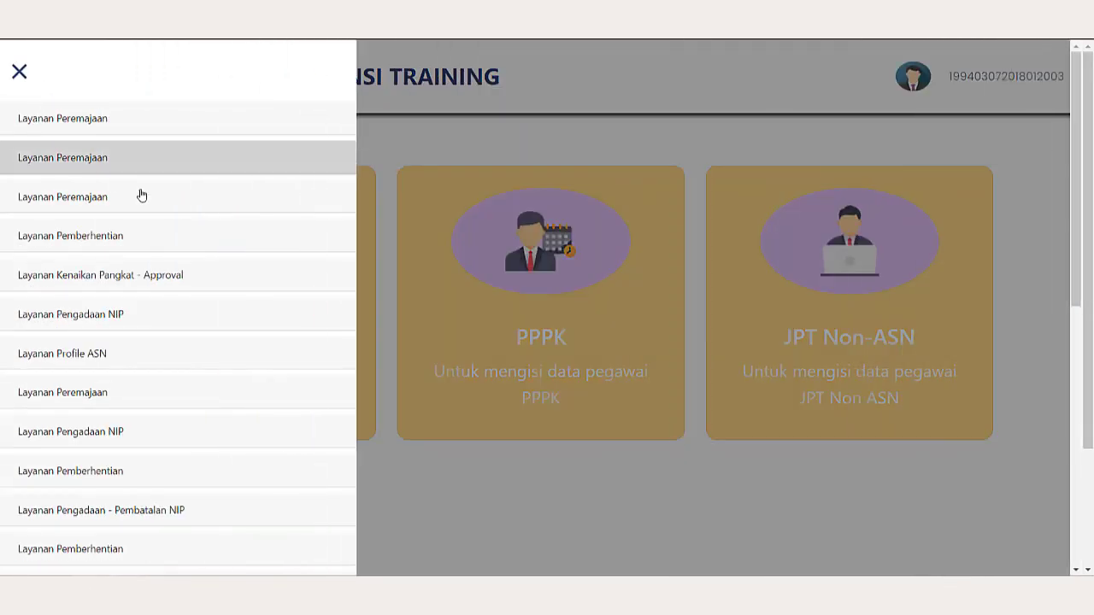
Step: Open Teken Usul under the Layanan Peremajaan after Layanan Profile ASN, and search by the employee's NIP and Tanggal Usulan 28/06/2022
click(98, 392)
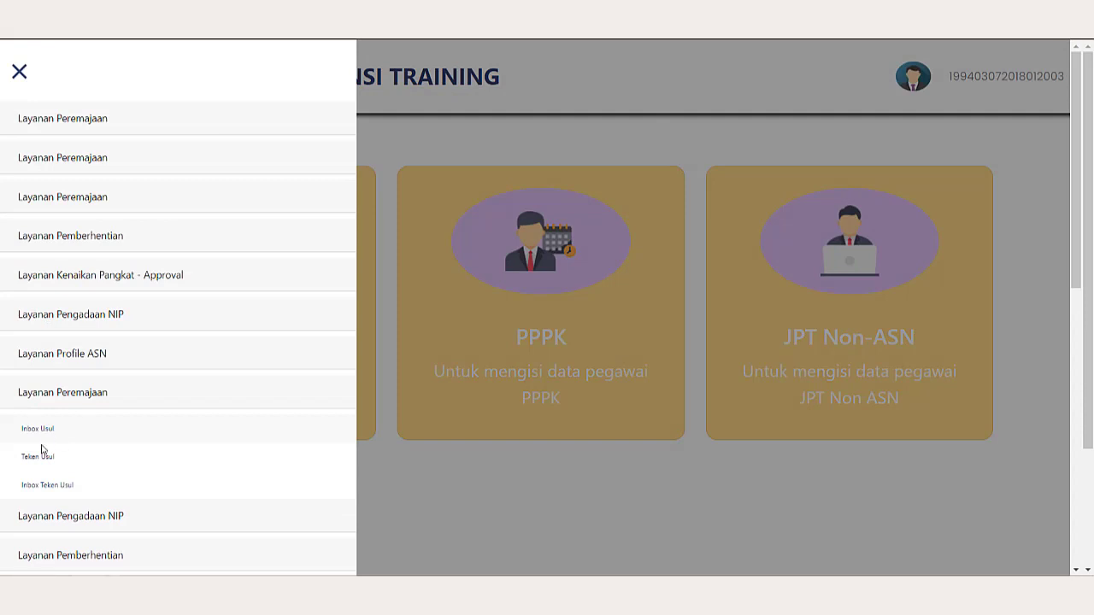
click(41, 460)
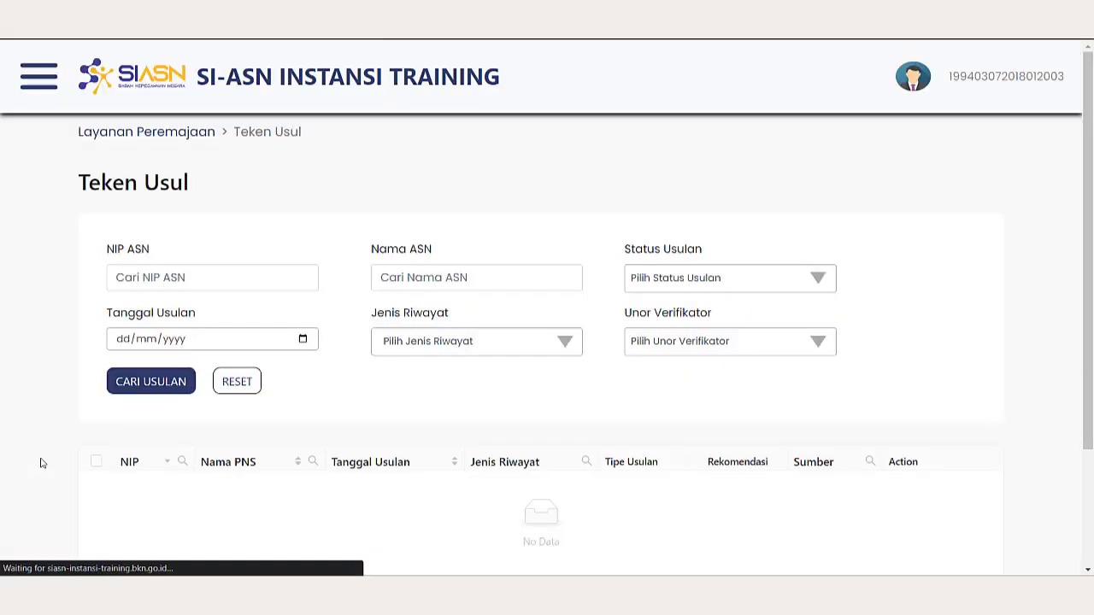
scroll(383, 391, down, 1)
click(225, 207)
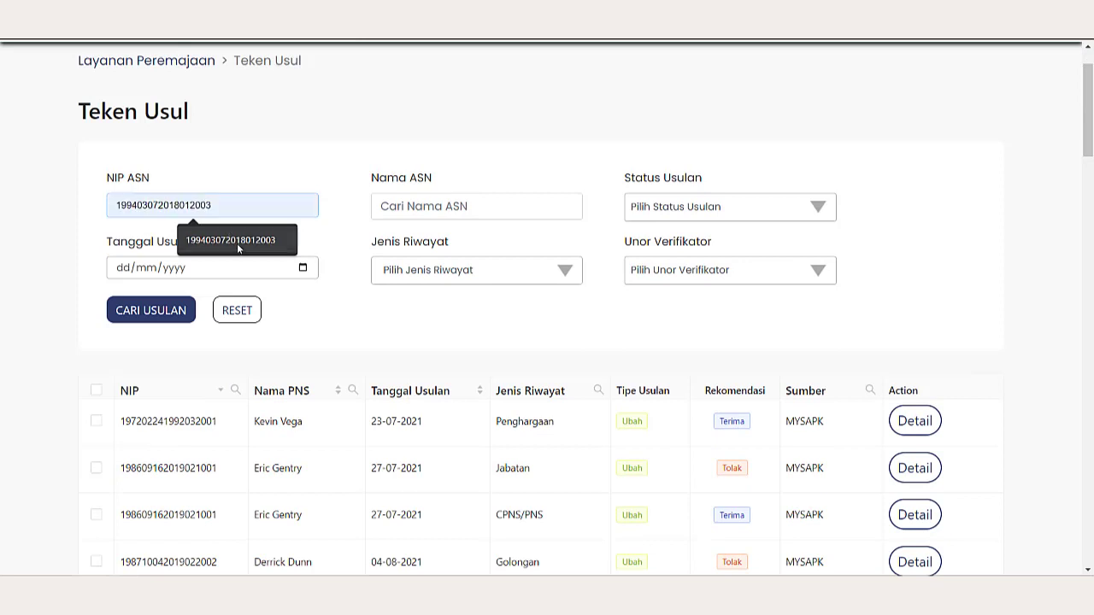
click(237, 243)
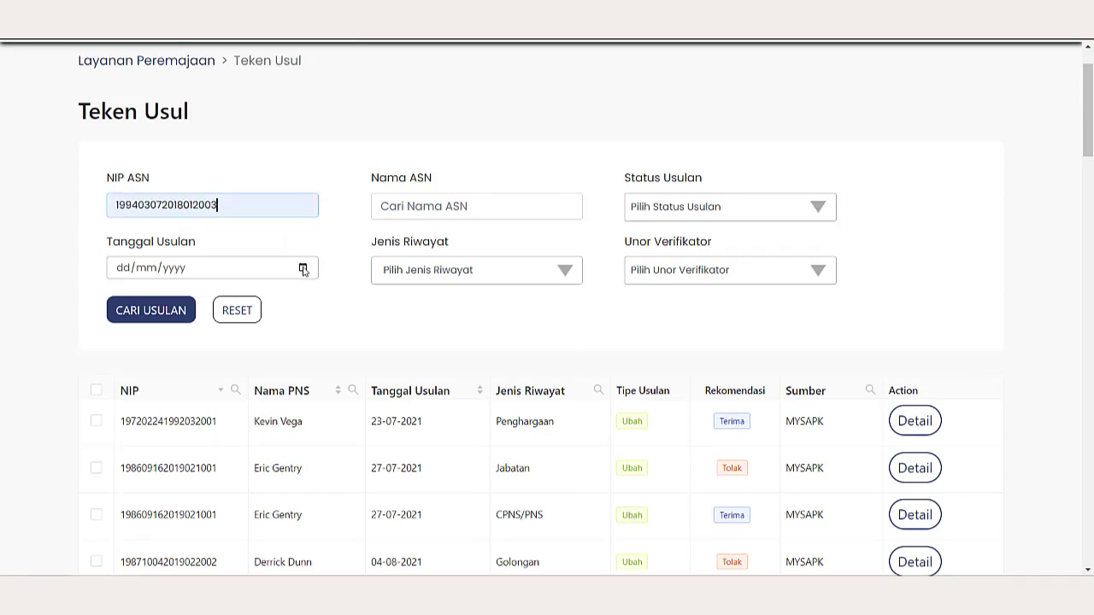
click(304, 270)
click(164, 418)
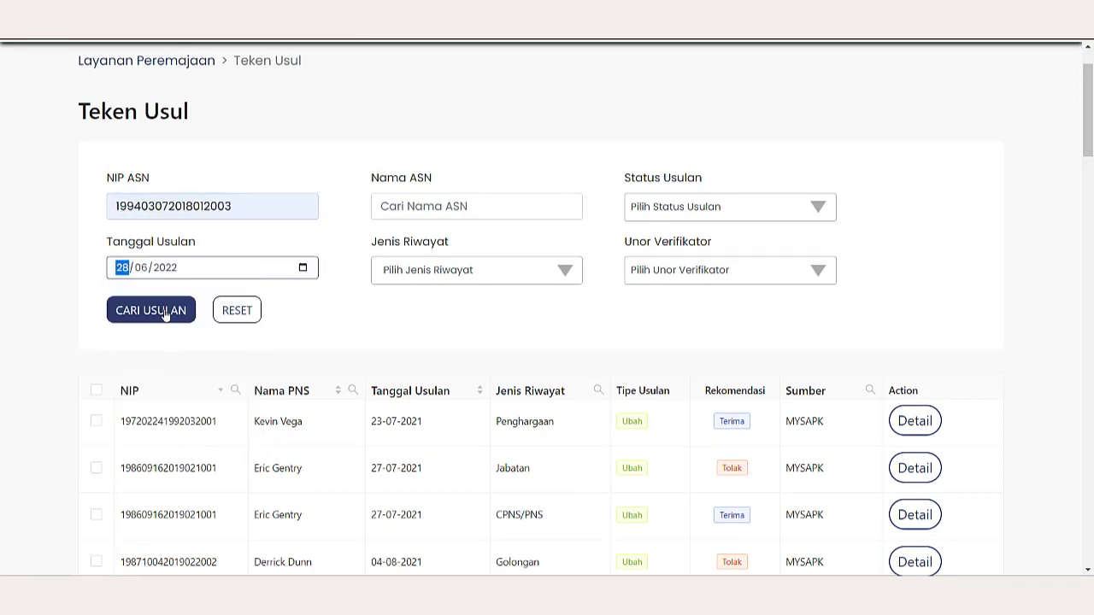
click(167, 312)
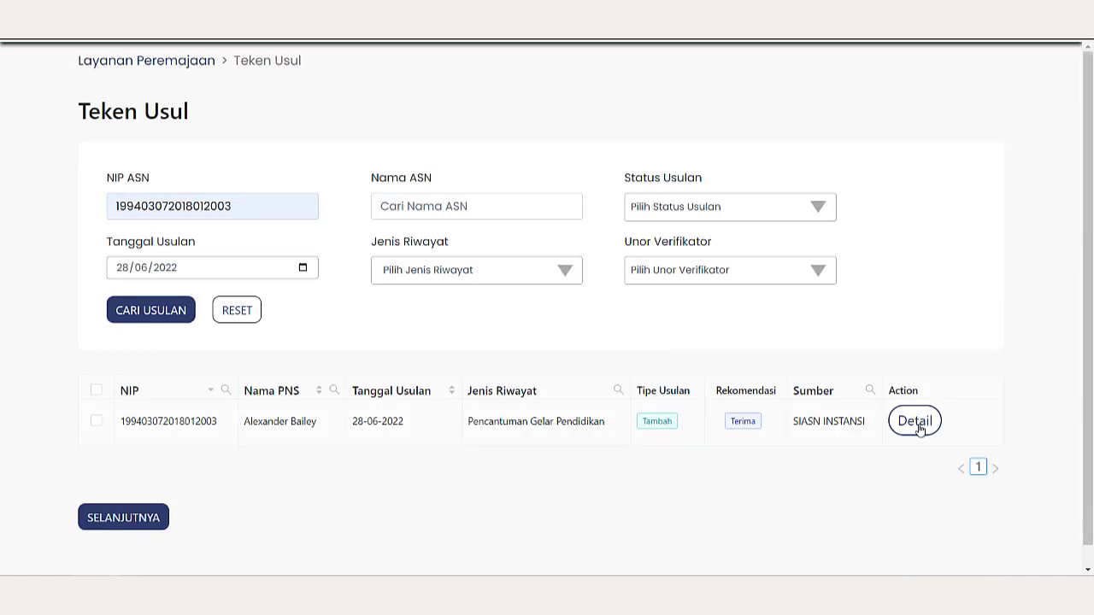
Step: Review the form data of the found Pencantuman Gelar Pendidikan proposal, and proceed with that proposal selected
click(923, 421)
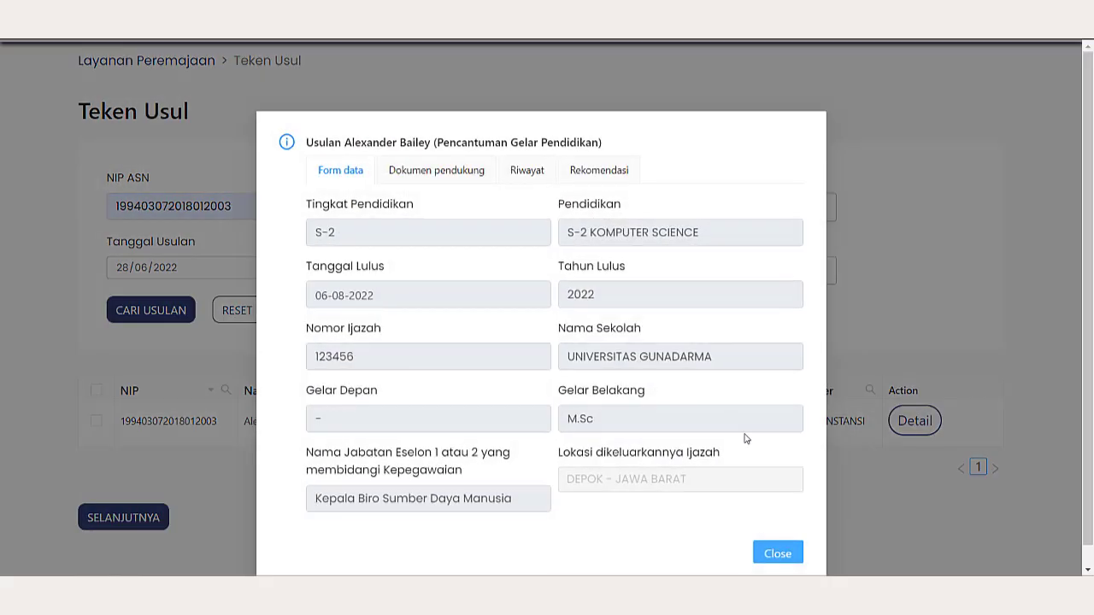
click(792, 556)
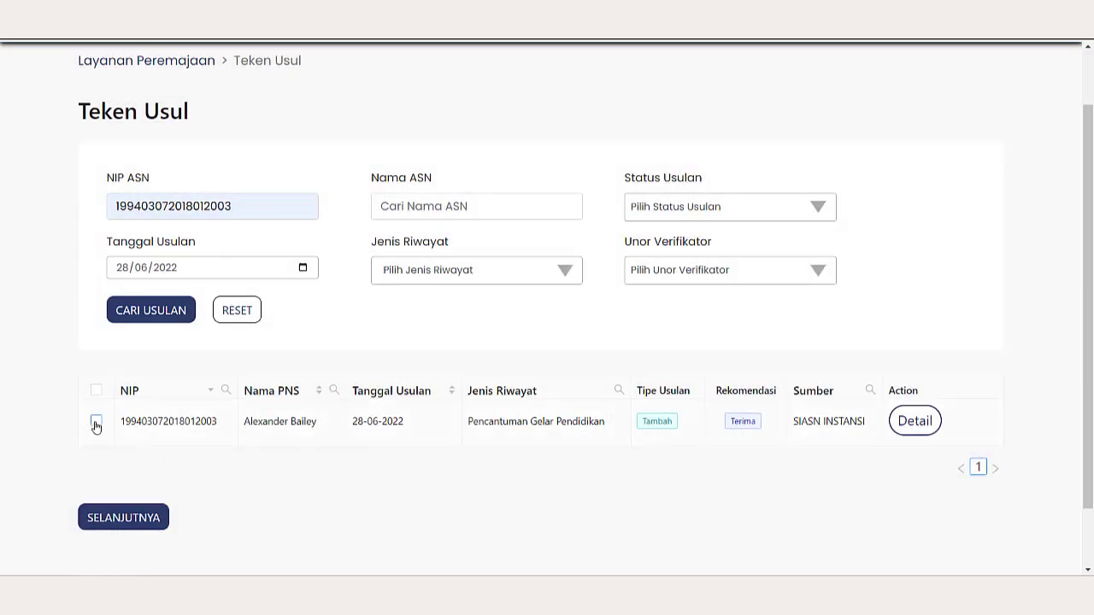
click(95, 421)
click(154, 519)
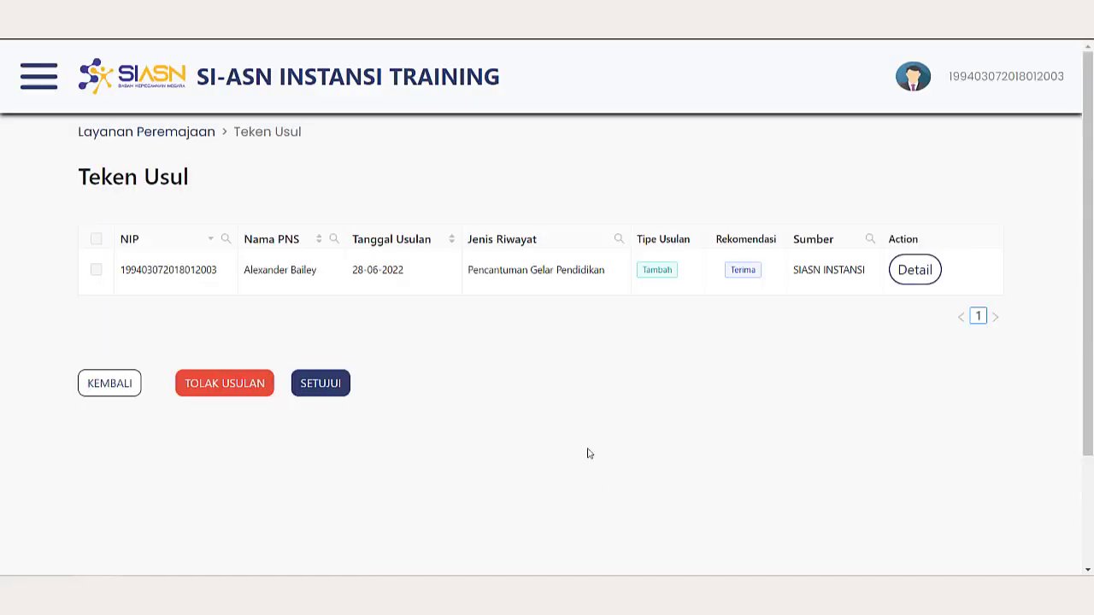
Step: Fill in the proposal's rejection with the cancellation reason "SKP bernilai cukup" and the additional note "asdasdasd"
click(240, 392)
scroll(476, 422, down, 1)
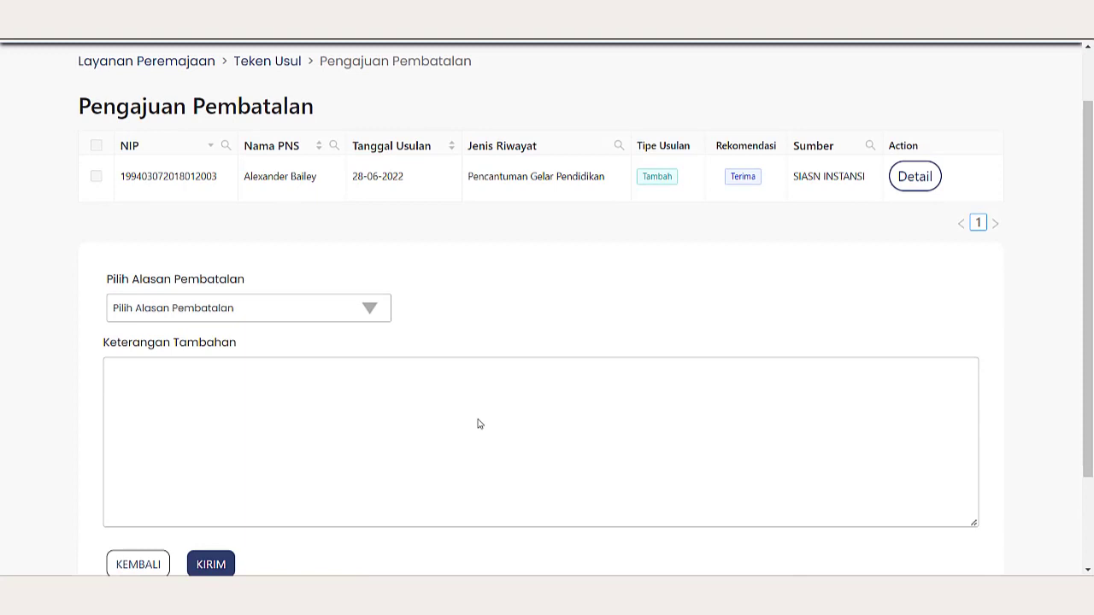
click(370, 316)
click(291, 154)
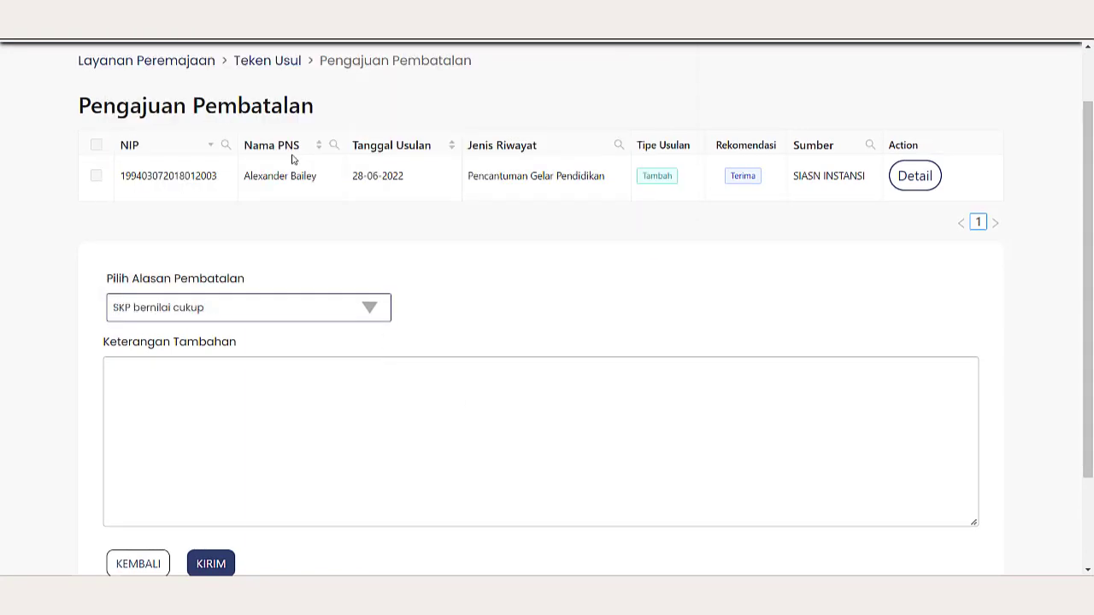
click(271, 371)
text(asdasdasd)
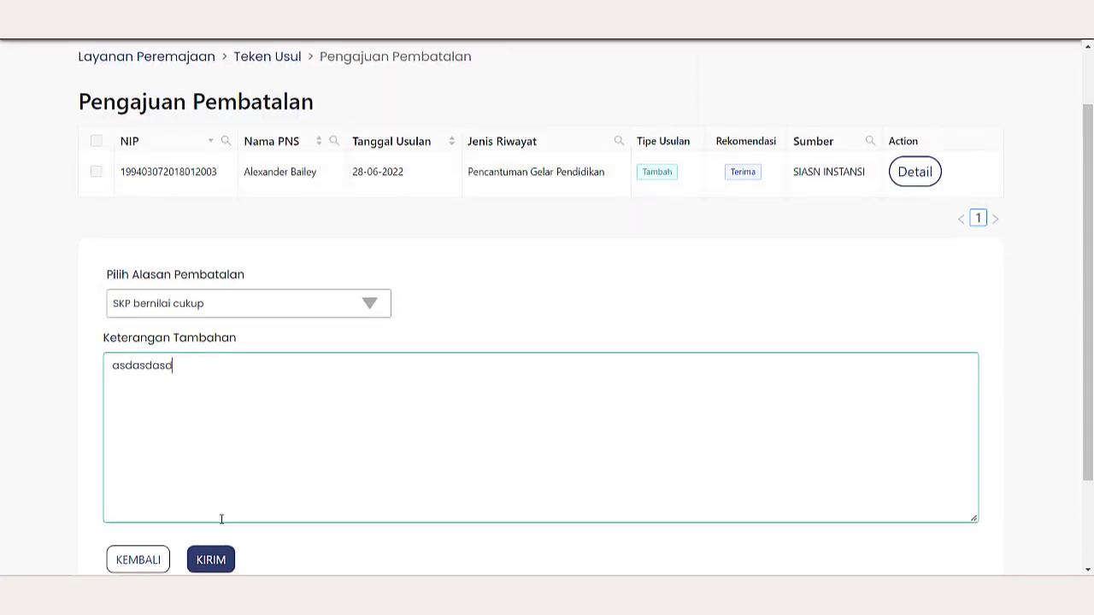
Step: Submit the proposal's rejection, authorising it with the account password
scroll(221, 519, down, 1)
click(225, 495)
click(642, 298)
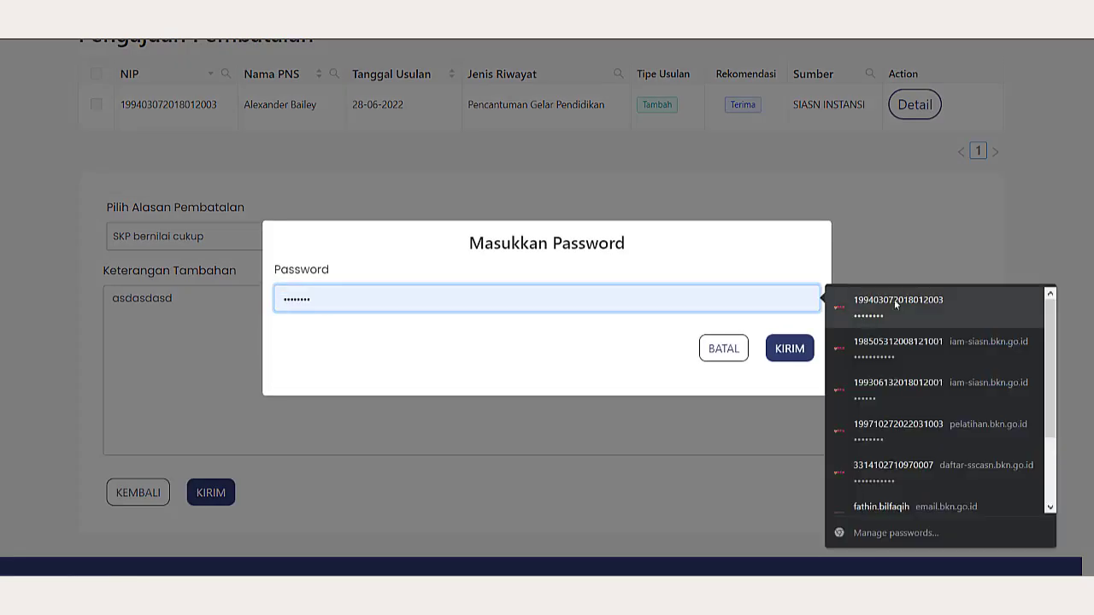
click(895, 304)
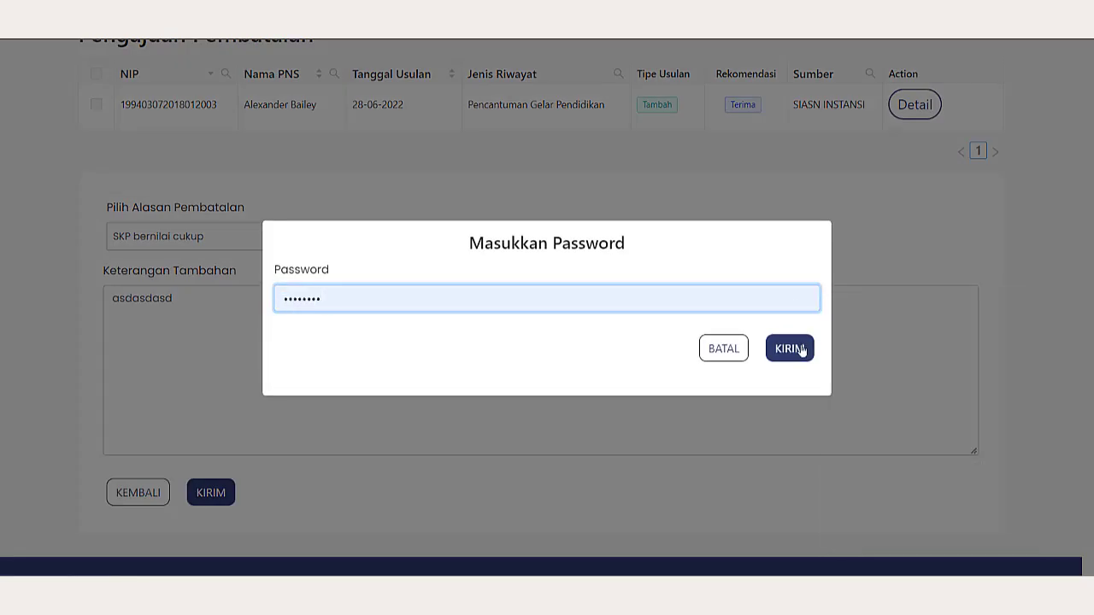
click(790, 349)
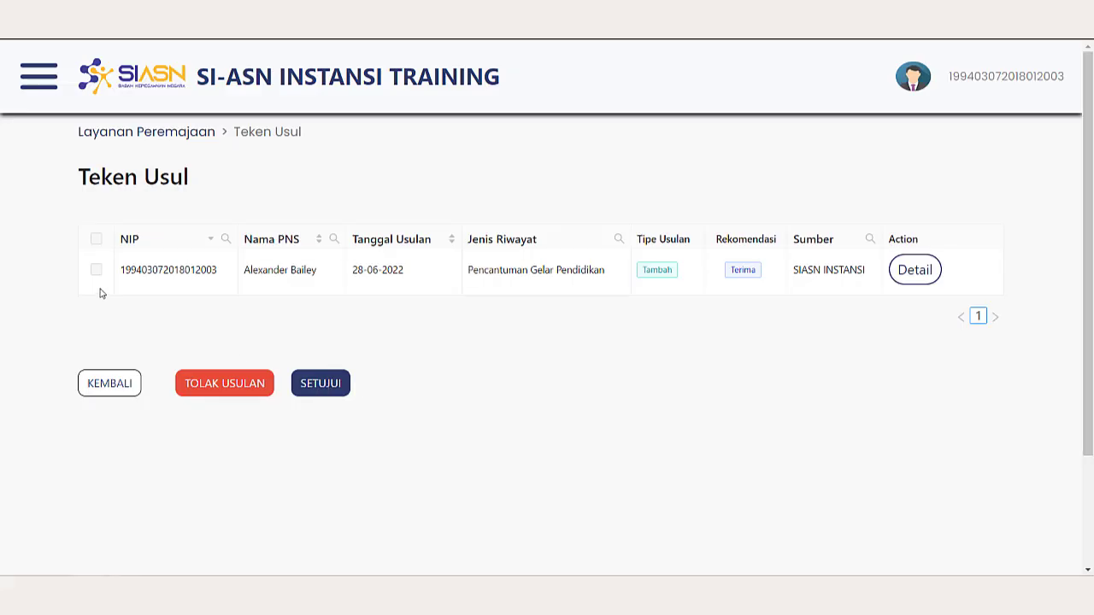
Step: Approve the Pencantuman Gelar Pendidikan proposal in Teken Usul, filling in the account password
click(345, 390)
click(720, 294)
click(904, 301)
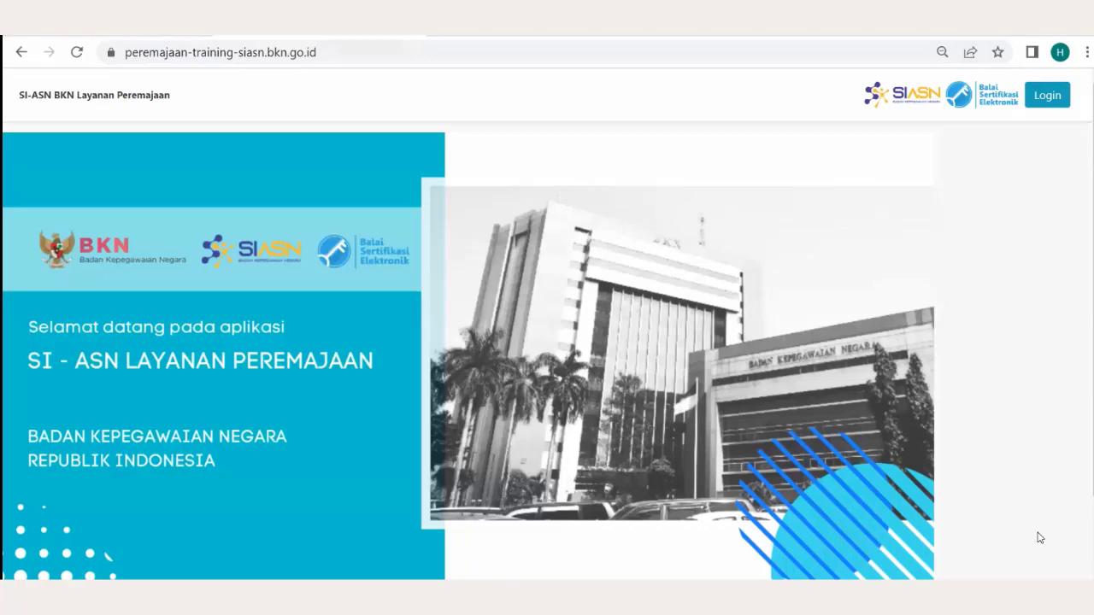
Step: Log in to SI-ASN BKN Layanan Peremajaan with the saved account and open Validasi Usulan
click(1047, 95)
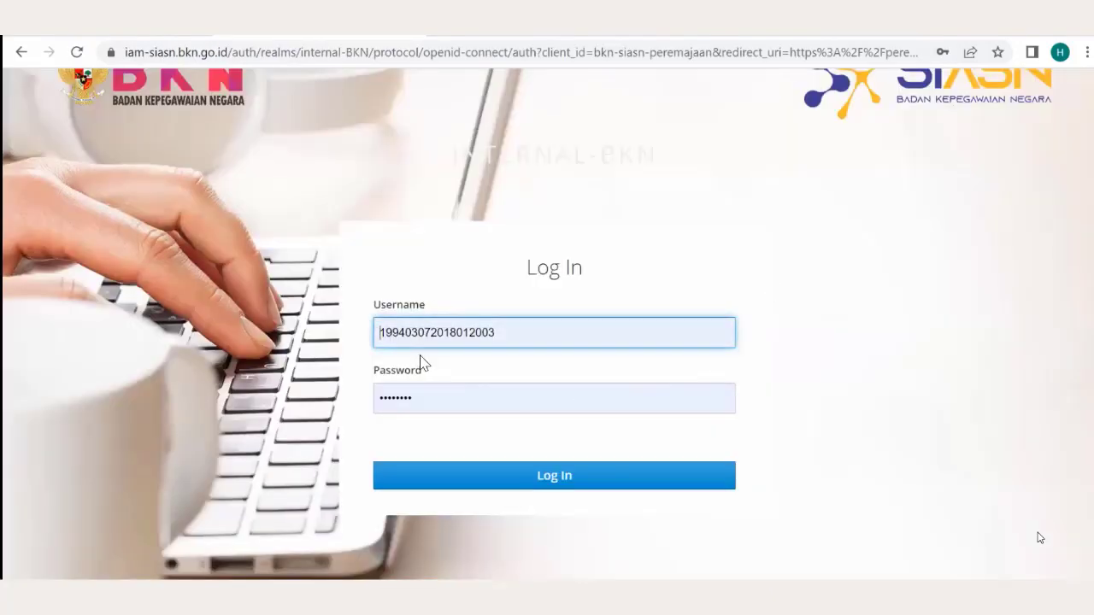
key(Return)
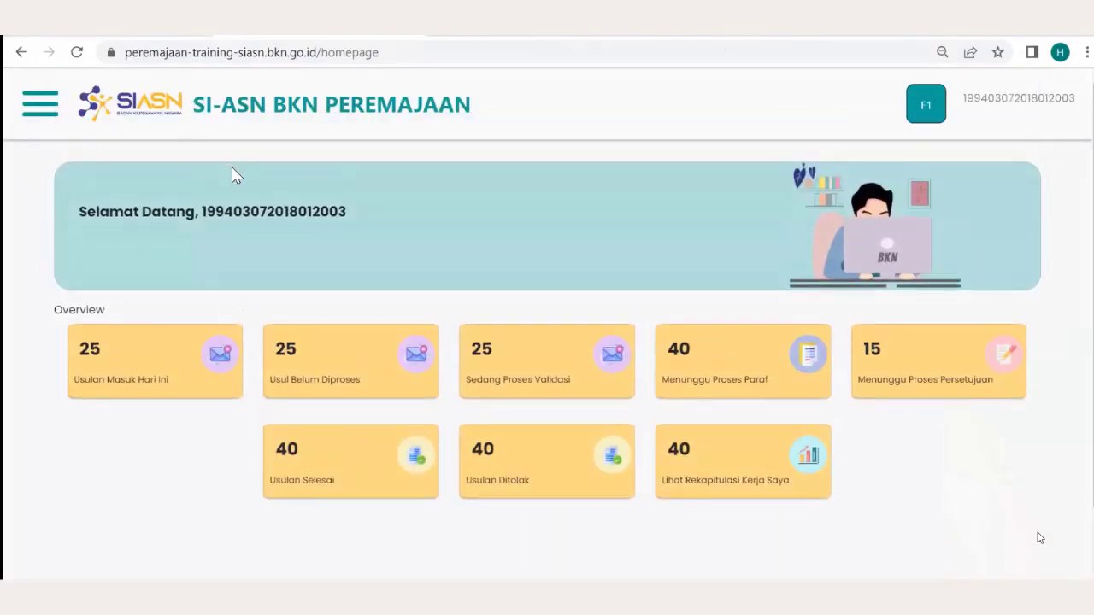
click(49, 105)
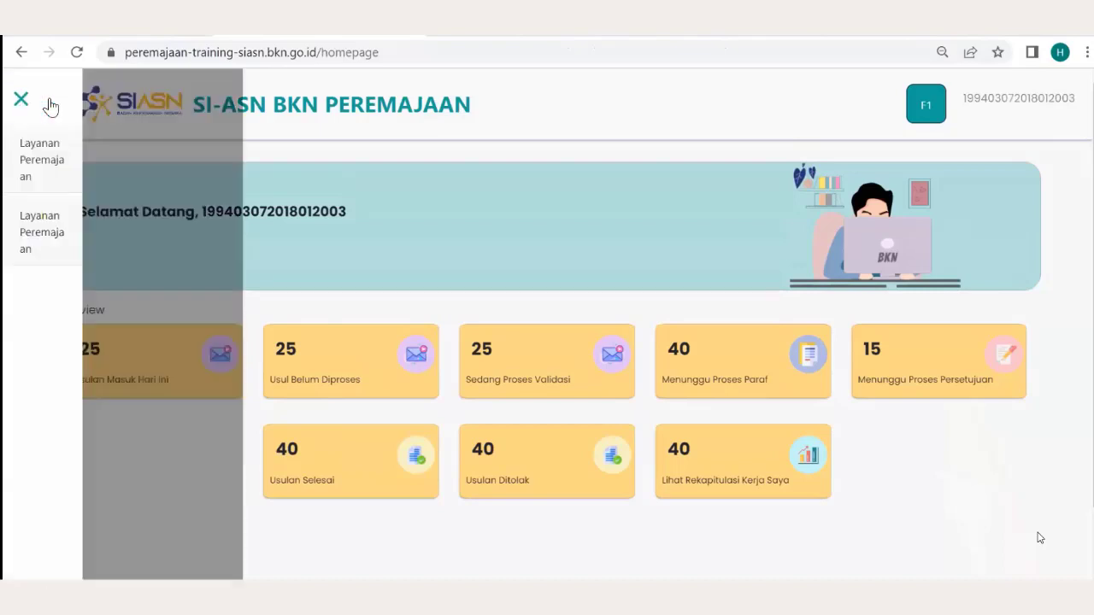
click(95, 154)
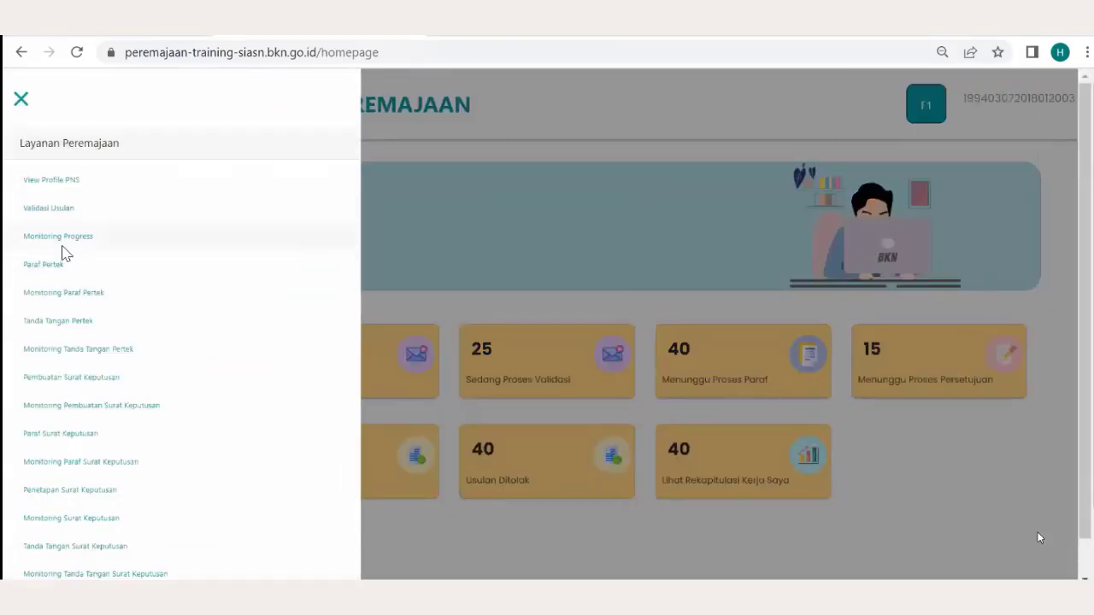
click(63, 211)
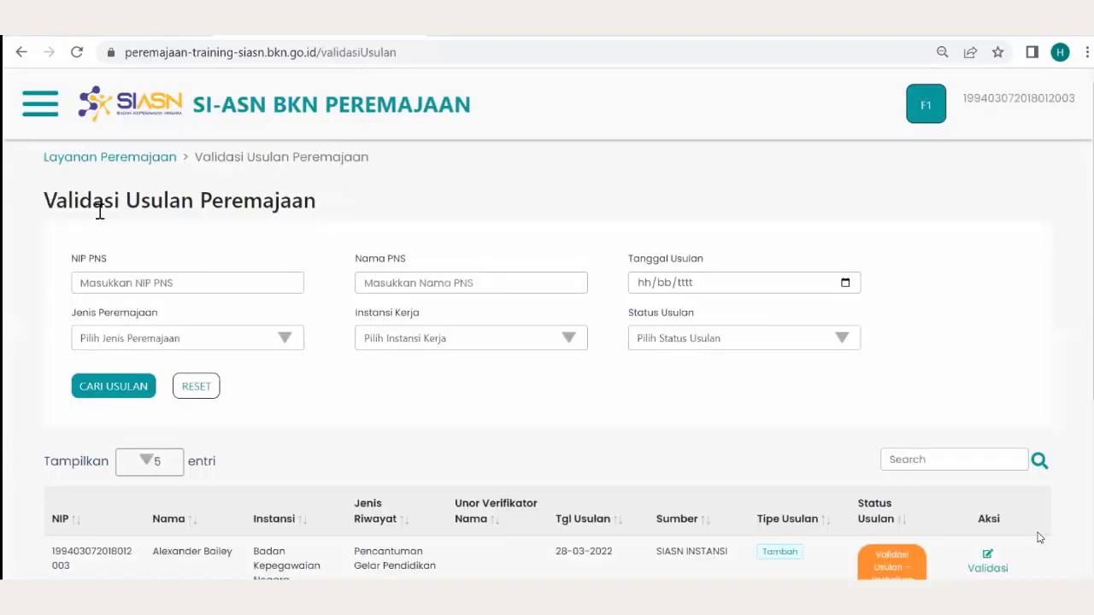
Step: Filter the proposals by Jenis Peremajaan PENCANTUMAN GELAR AKADEMIK and open the employee's proposal for validation
scroll(300, 333, down, 1)
click(251, 315)
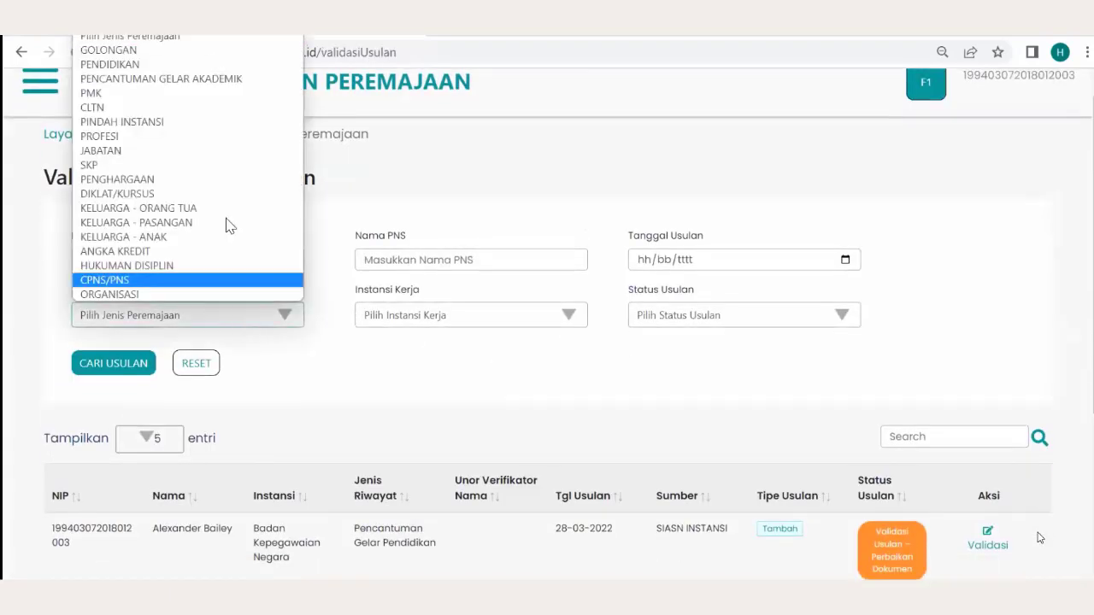
click(178, 78)
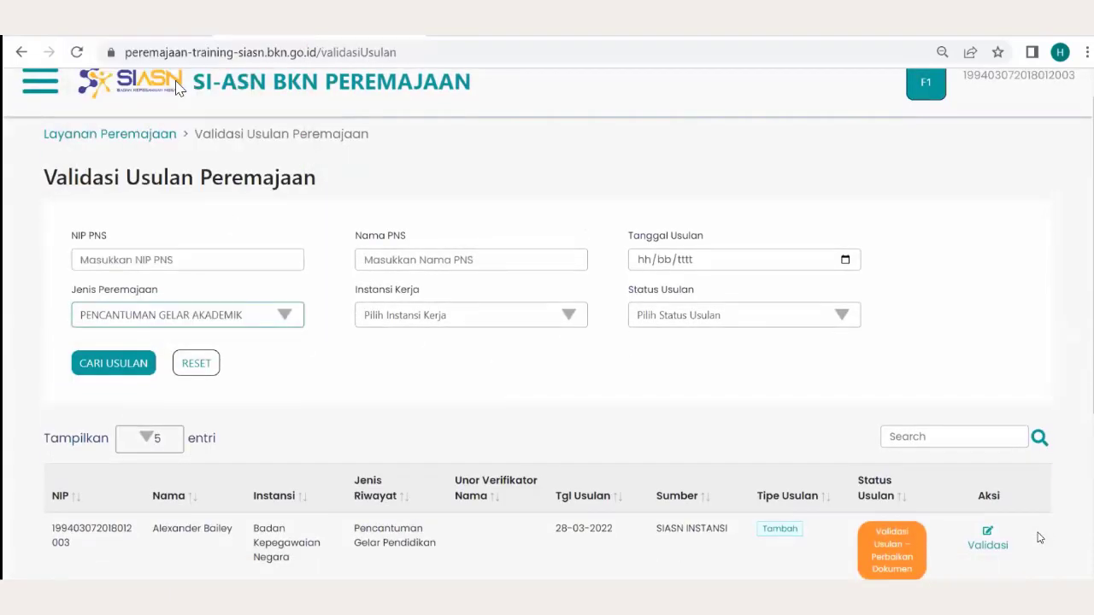
click(98, 373)
scroll(488, 436, down, 3)
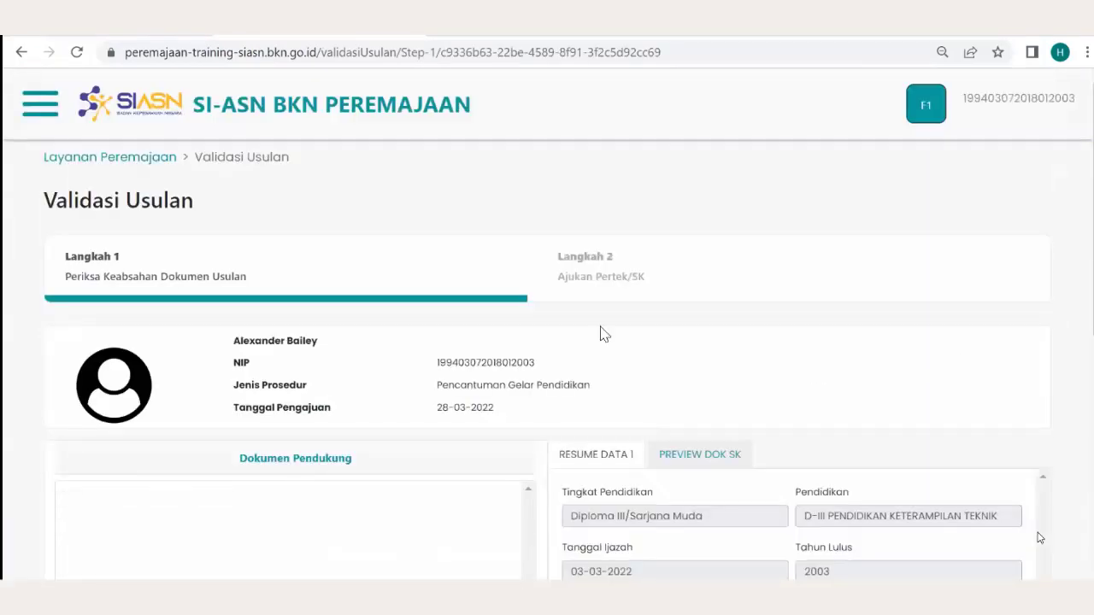
Step: Examine the proposal's degree data in Resume Data and preview its SK document
scroll(598, 338, down, 3)
scroll(717, 334, down, 1)
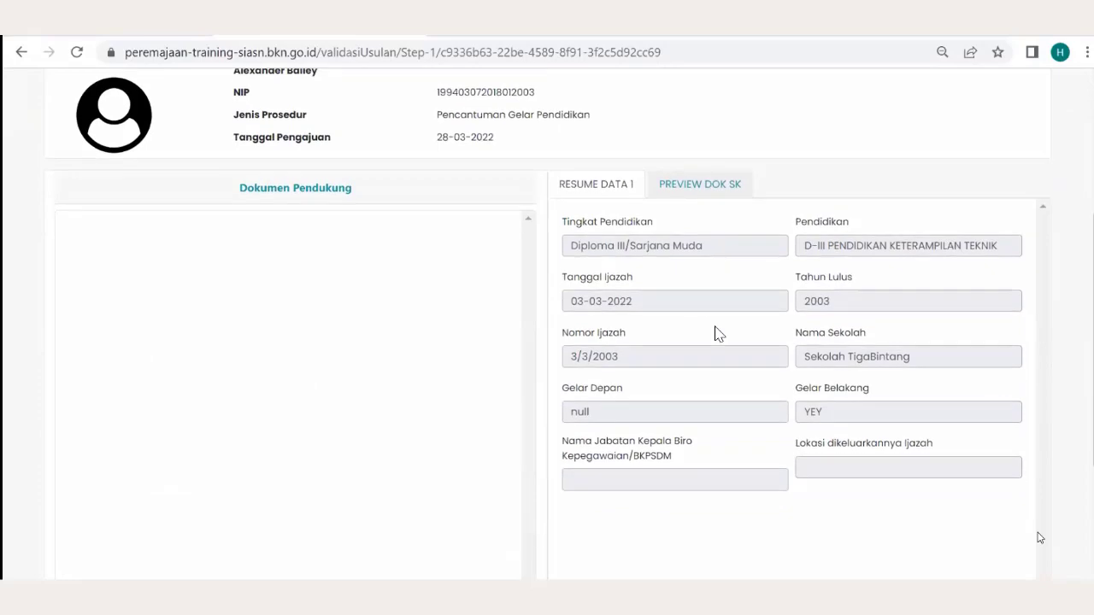
click(701, 183)
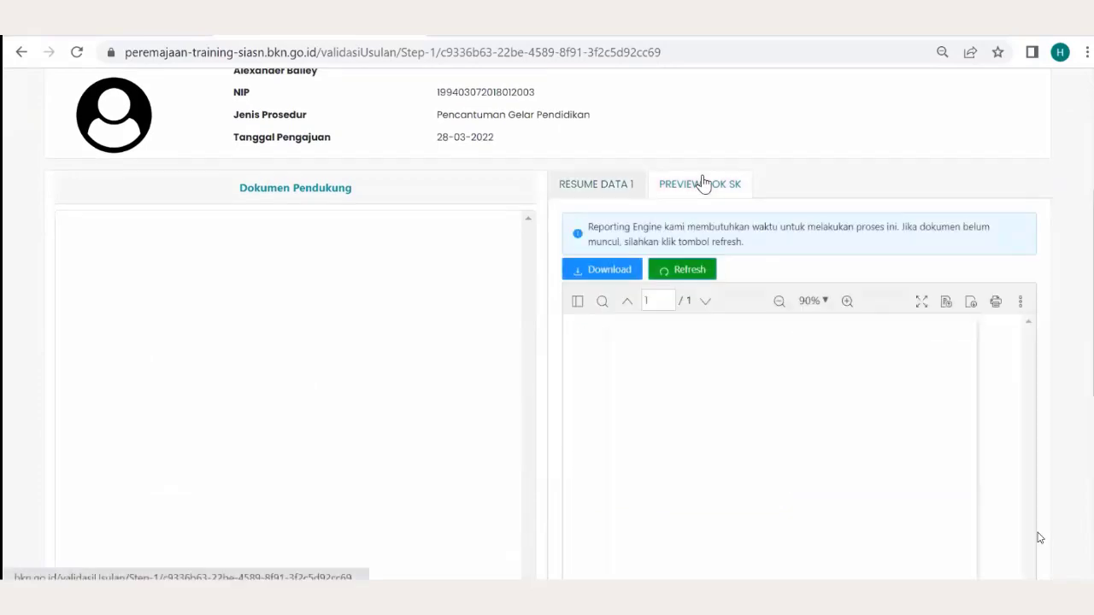
scroll(772, 359, down, 3)
scroll(772, 355, down, 1)
scroll(771, 354, up, 2)
scroll(771, 355, down, 6)
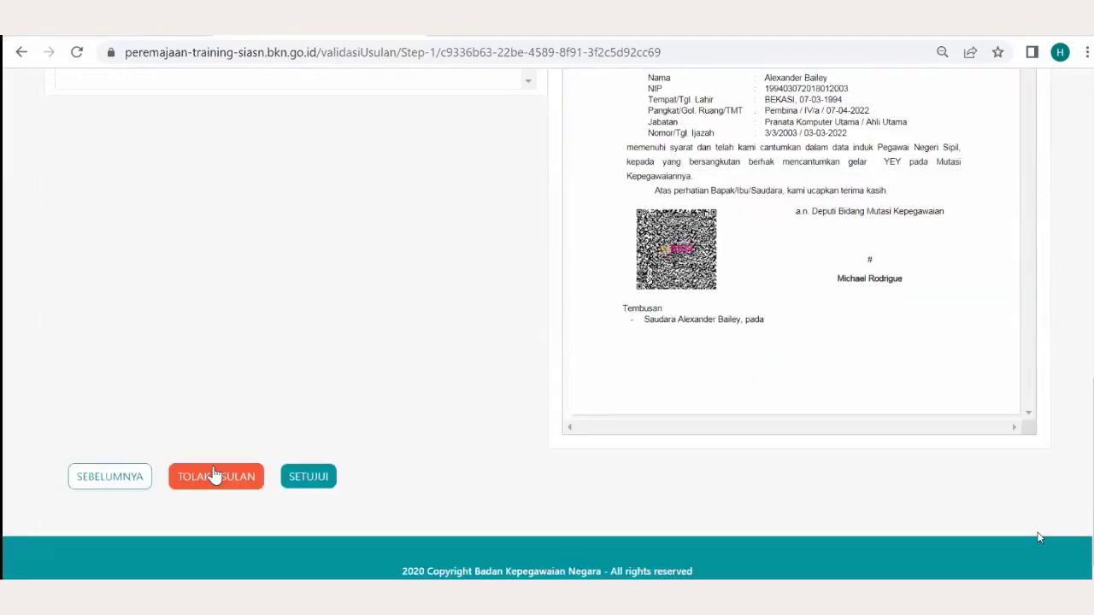
Step: Open the proposal's rejection form, review the available cancellation reasons, and return to the document check without submitting
click(214, 474)
click(214, 394)
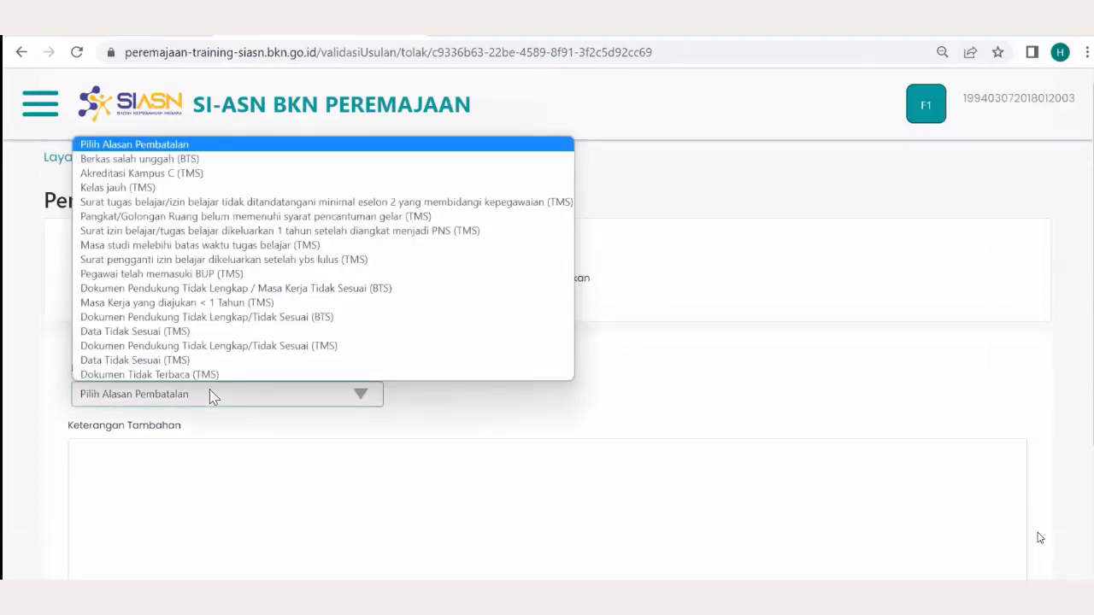
click(257, 530)
scroll(258, 531, down, 2)
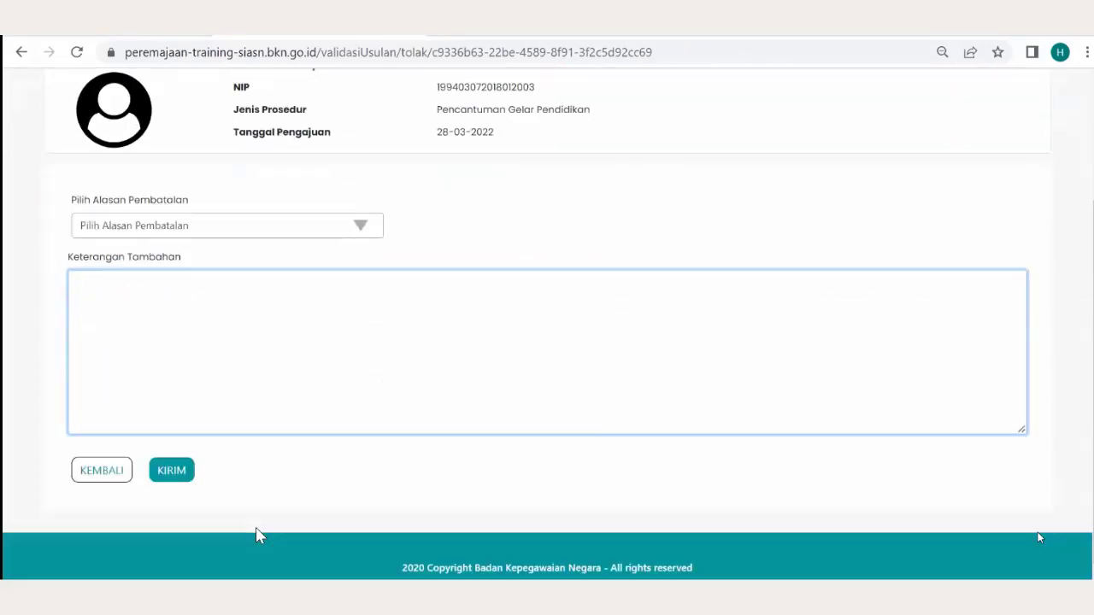
click(99, 470)
Step: Approve the proposal in the document check and generate a number for the Surat Keputusan
scroll(488, 415, down, 5)
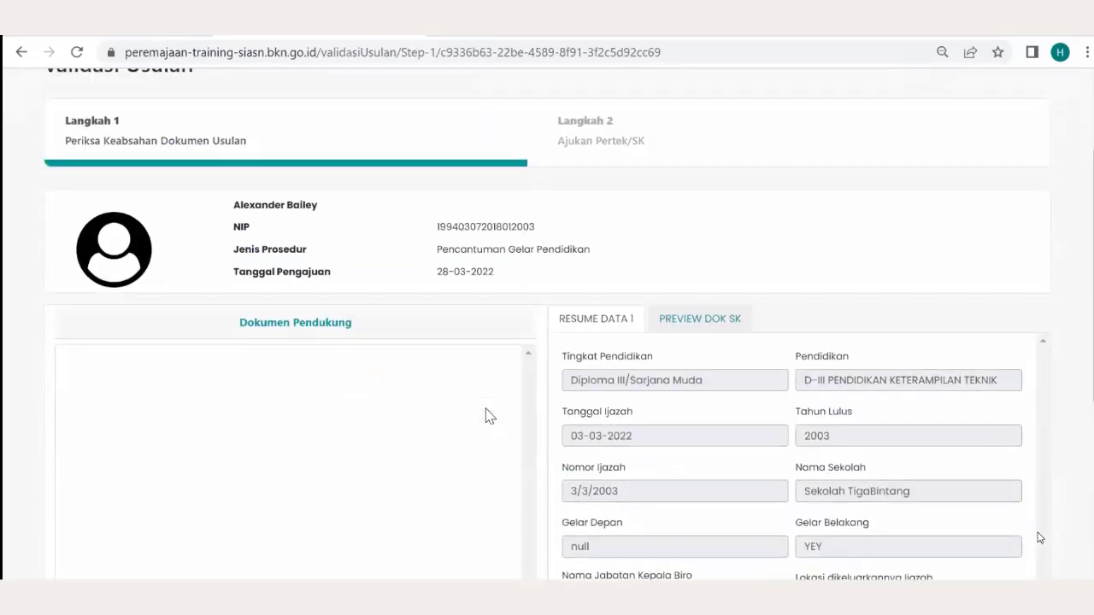
click(316, 485)
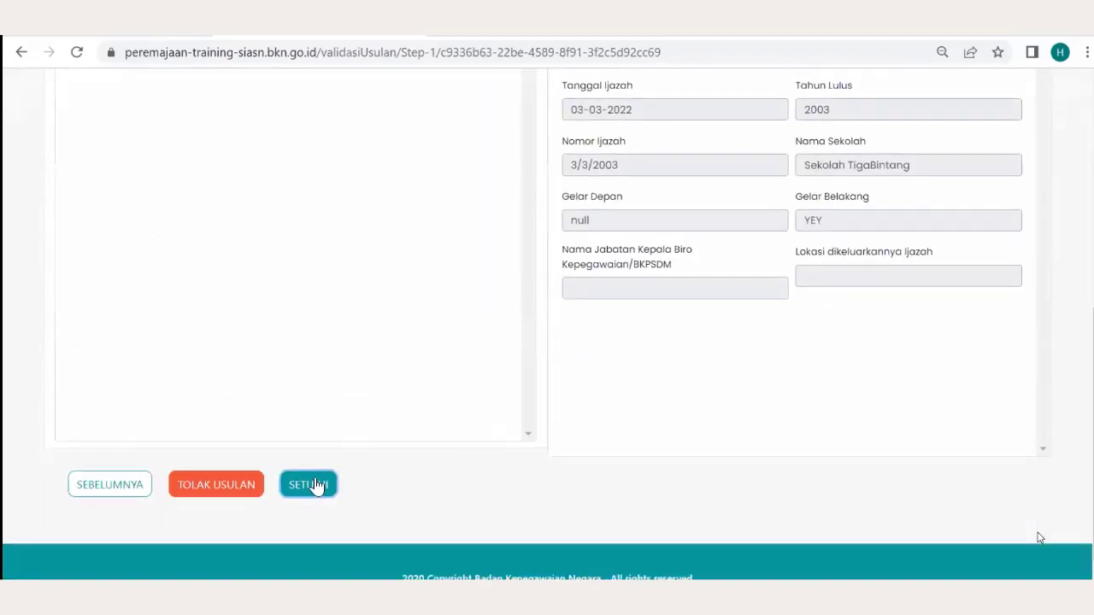
scroll(411, 451, down, 1)
click(349, 251)
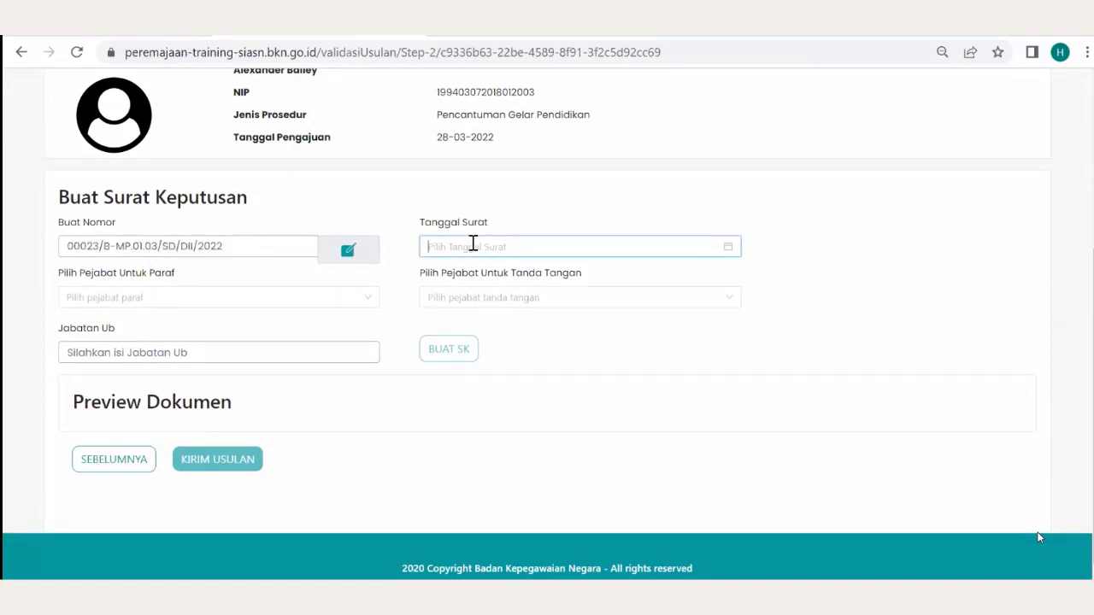
Step: Set Tanggal Surat to 27-06-2022, choosing the first listed official for Paraf and the third listed official for Tanda Tangan
click(579, 245)
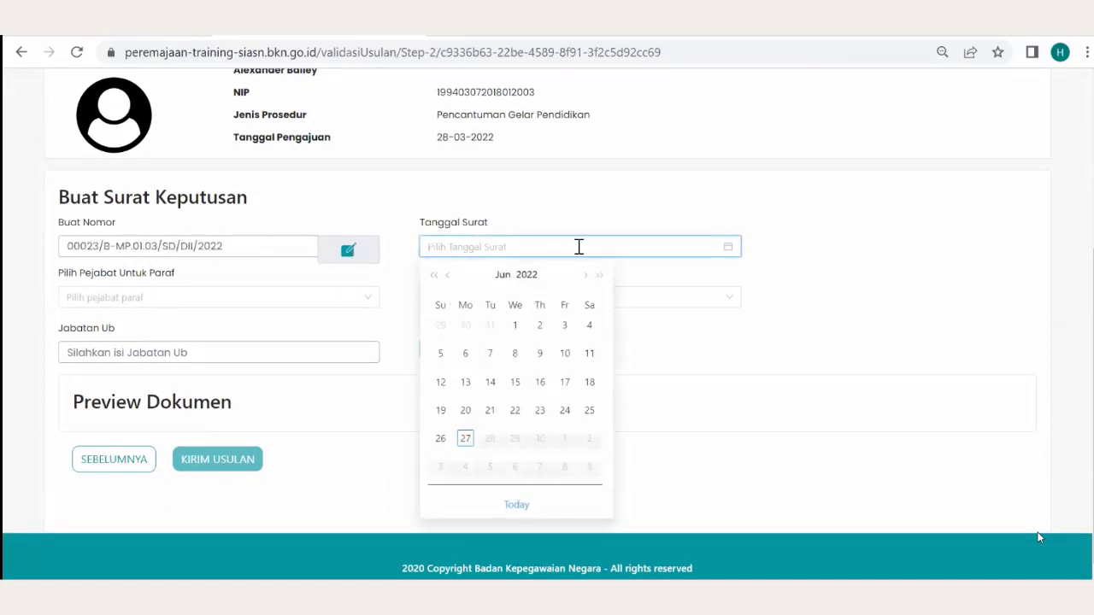
click(460, 445)
click(157, 302)
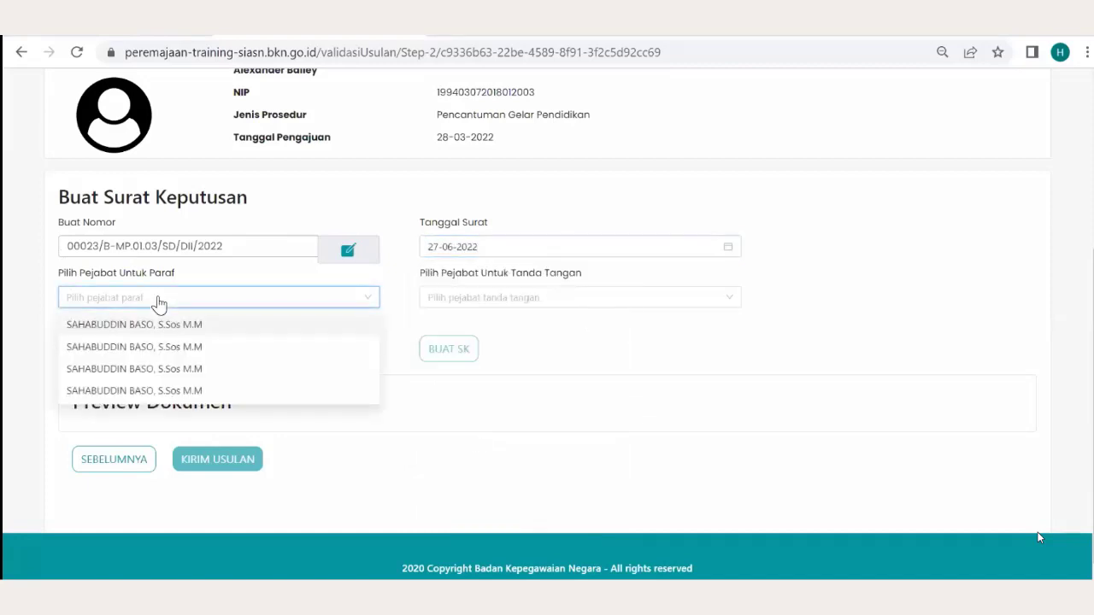
click(196, 325)
click(471, 303)
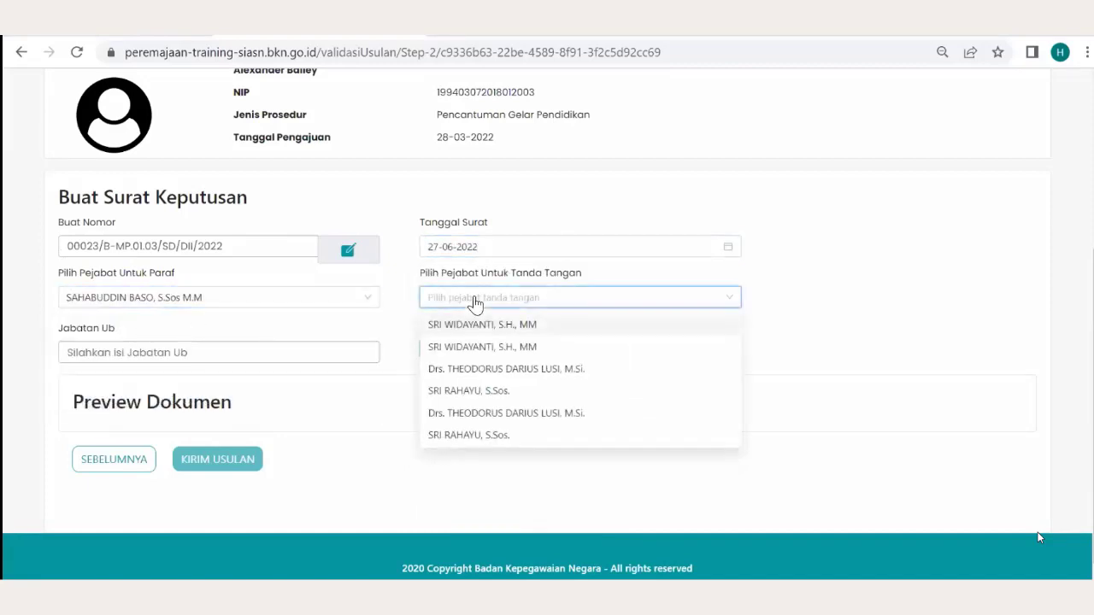
click(476, 369)
Step: Enter "Direktur Pengadaan dan Kepangkatan" as Jabatan Ub and create the SK
click(316, 356)
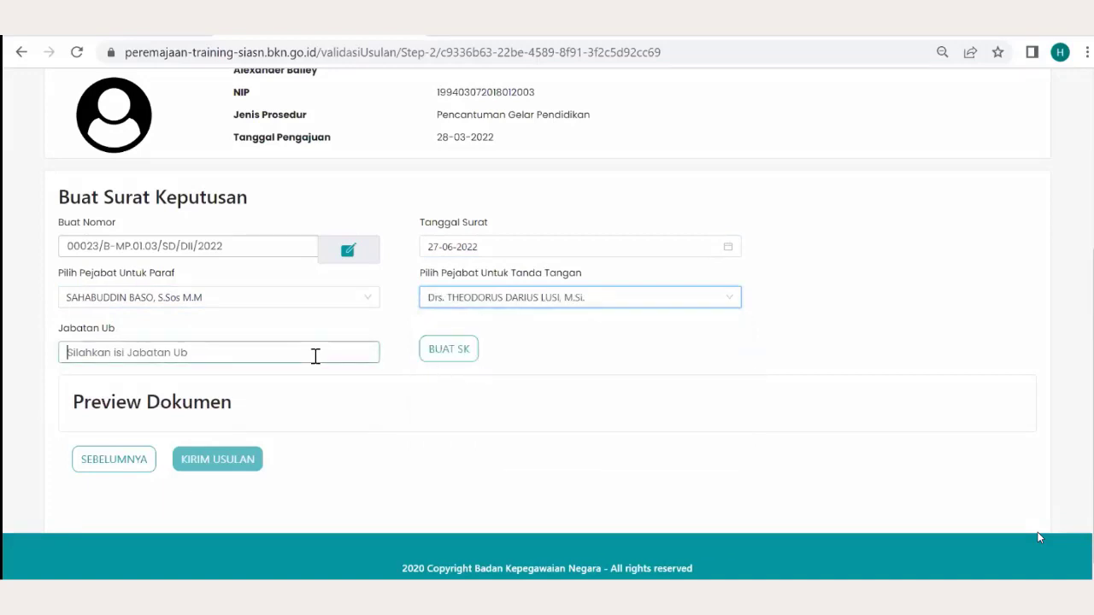
text(Direktur Pengadaan dan Kepangkatan)
click(460, 358)
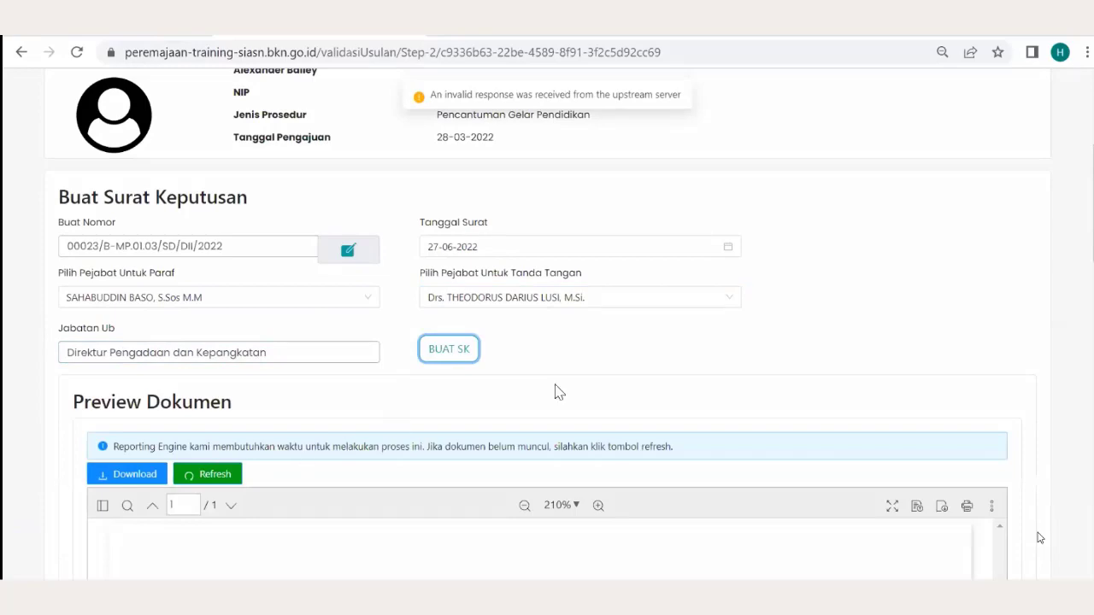
Step: Examine the SK document preview, checking the addressee, the employee's data, the signatory block and the Tembusan
scroll(570, 391, down, 1)
scroll(571, 391, down, 6)
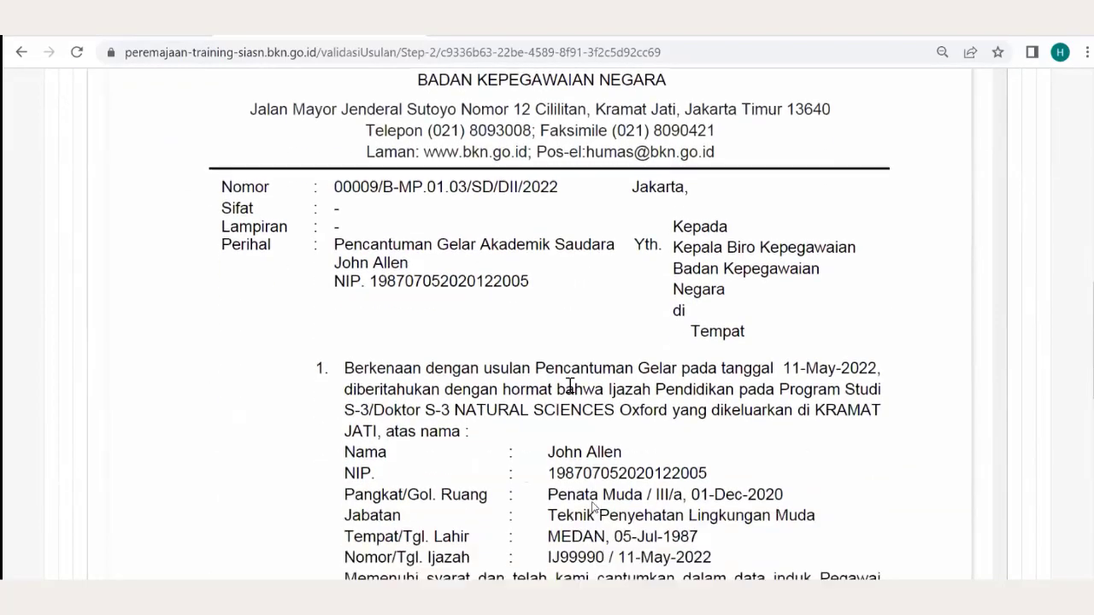
drag(675, 245, 860, 244)
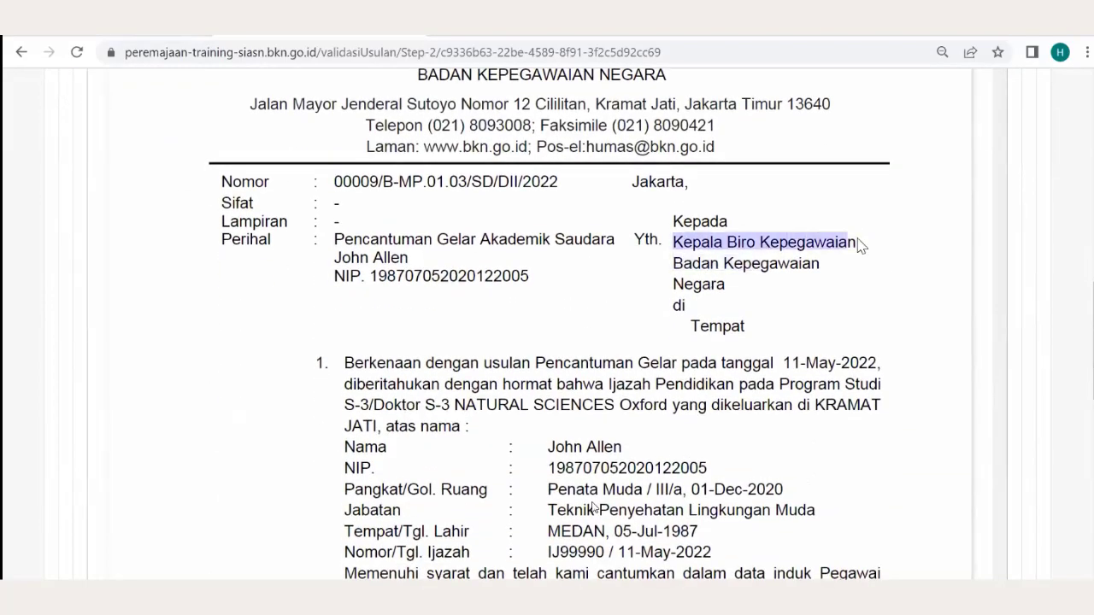
click(812, 245)
scroll(593, 508, down, 4)
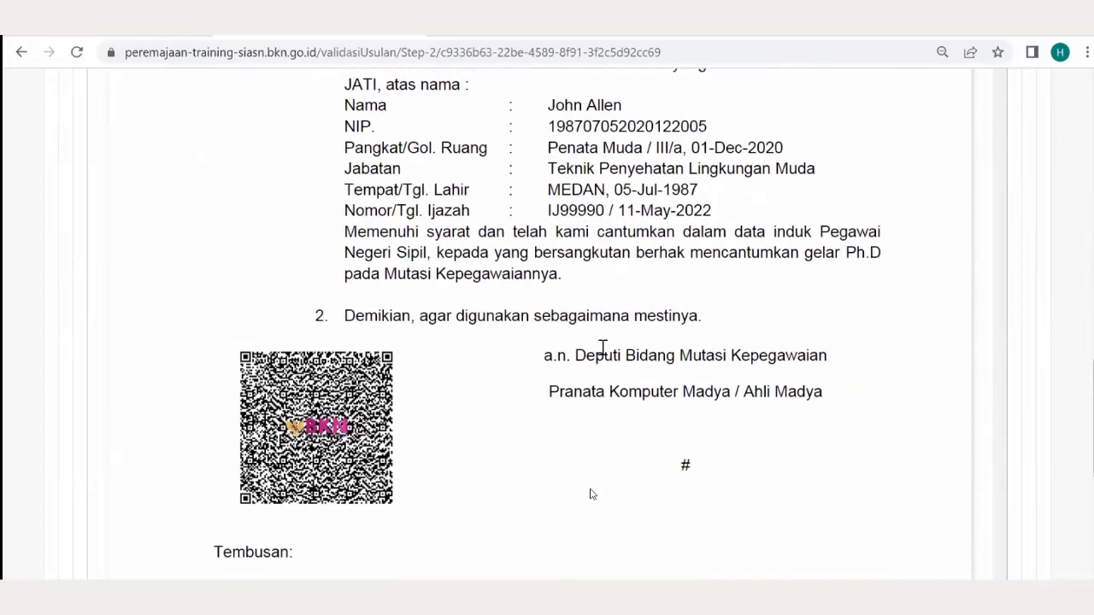
drag(552, 355, 821, 354)
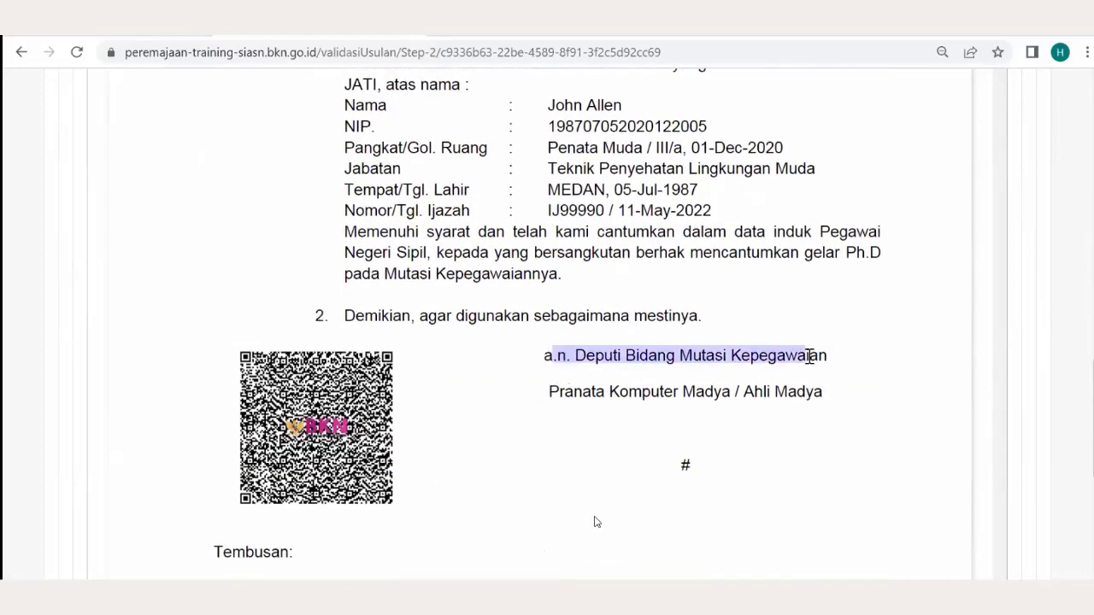
click(810, 355)
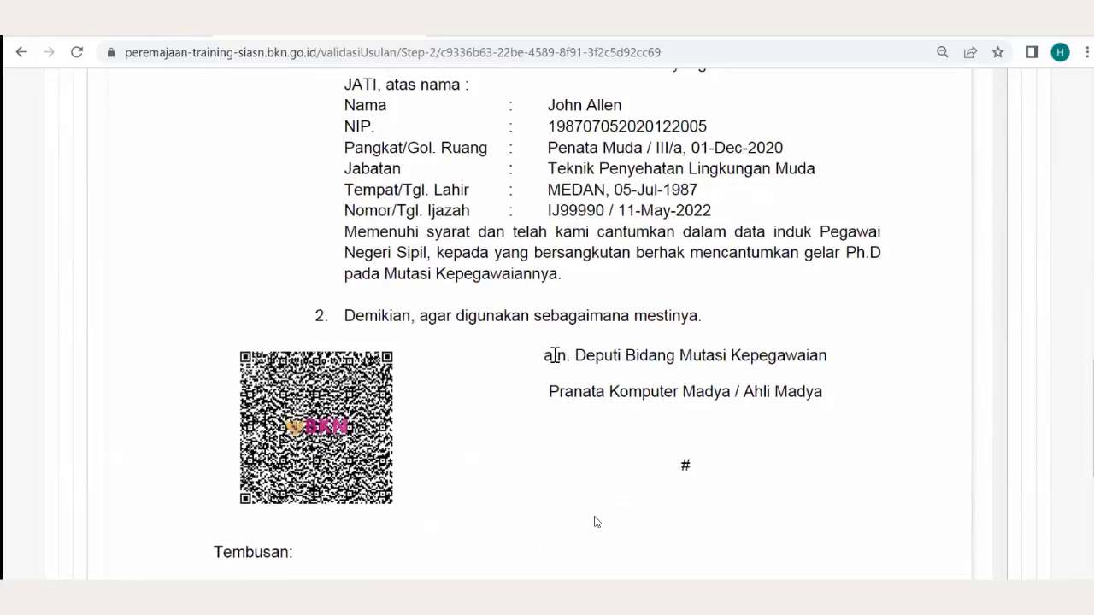
scroll(552, 357, down, 2)
scroll(549, 355, down, 4)
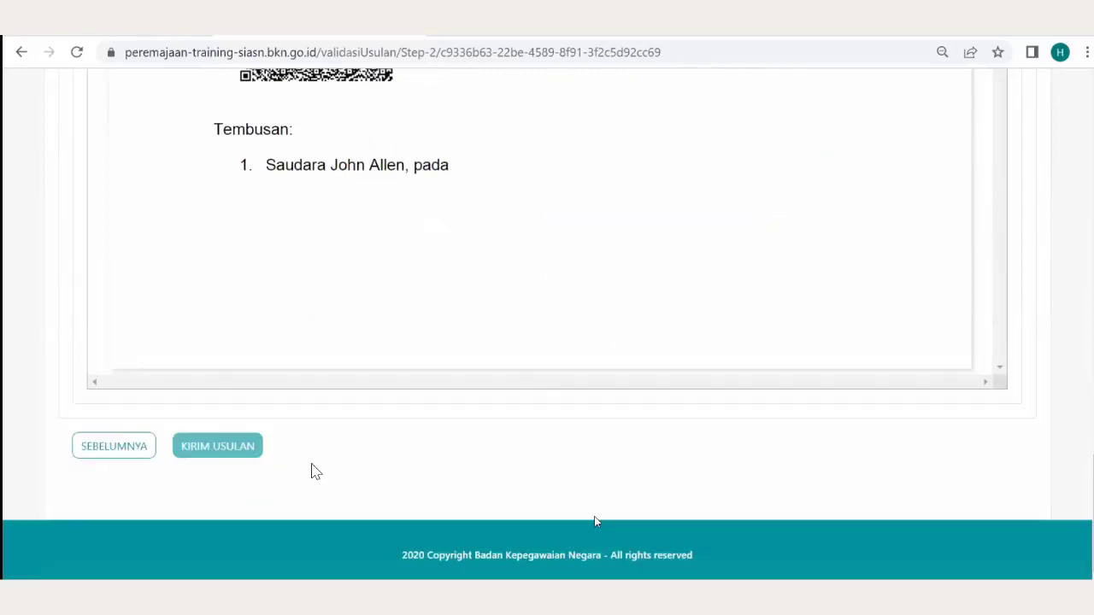